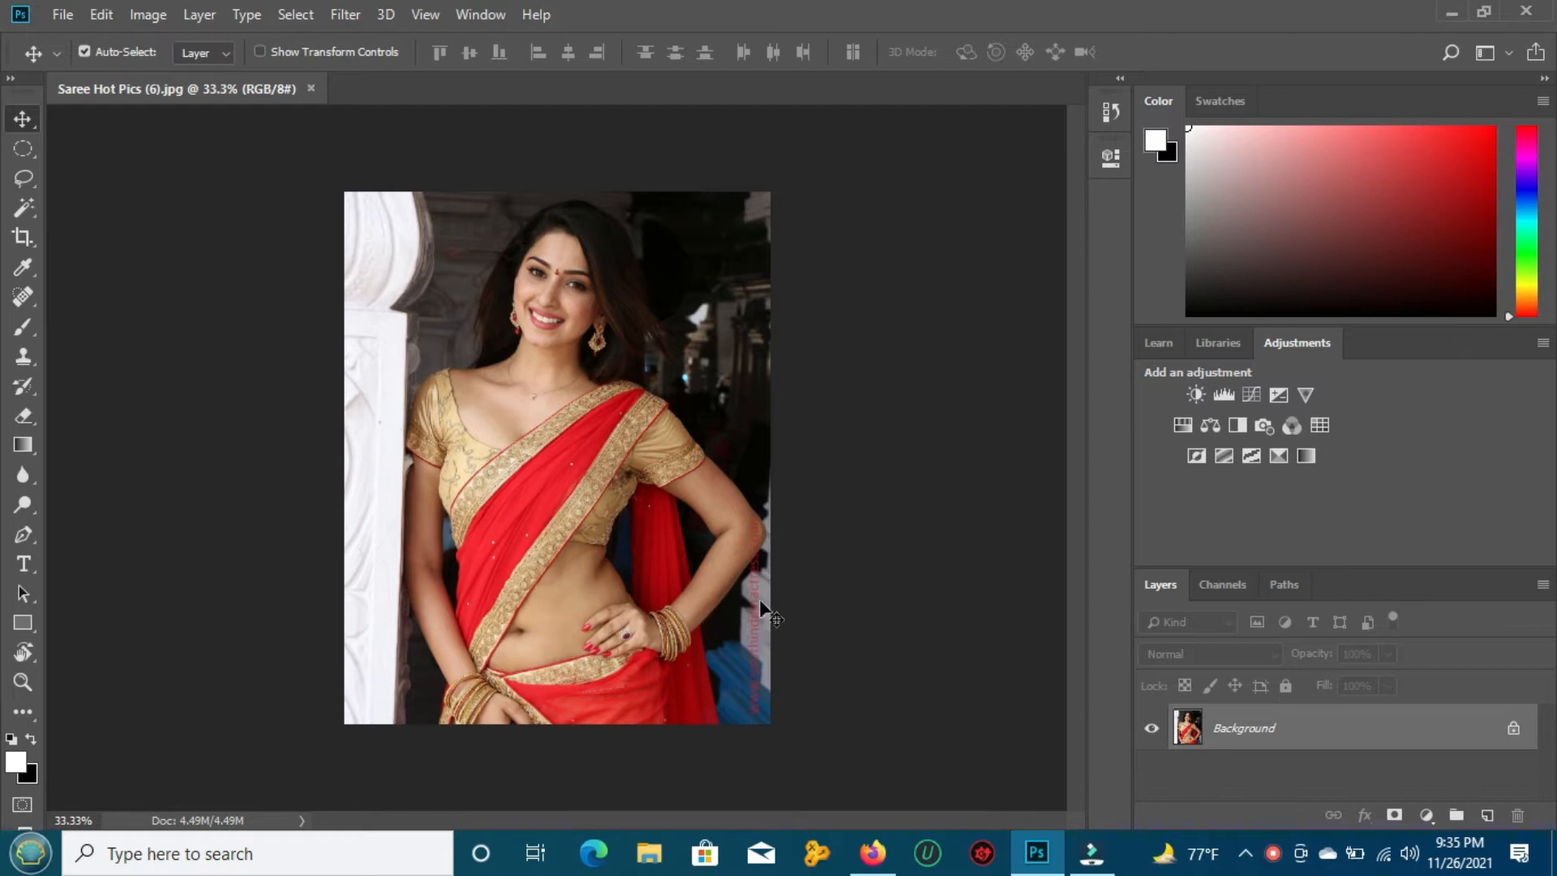
- Duplicate the Background layer and add a Hue/Saturation adjustment layer above it with Saturation at -100
key(ctrl)
key(ctrl+j)
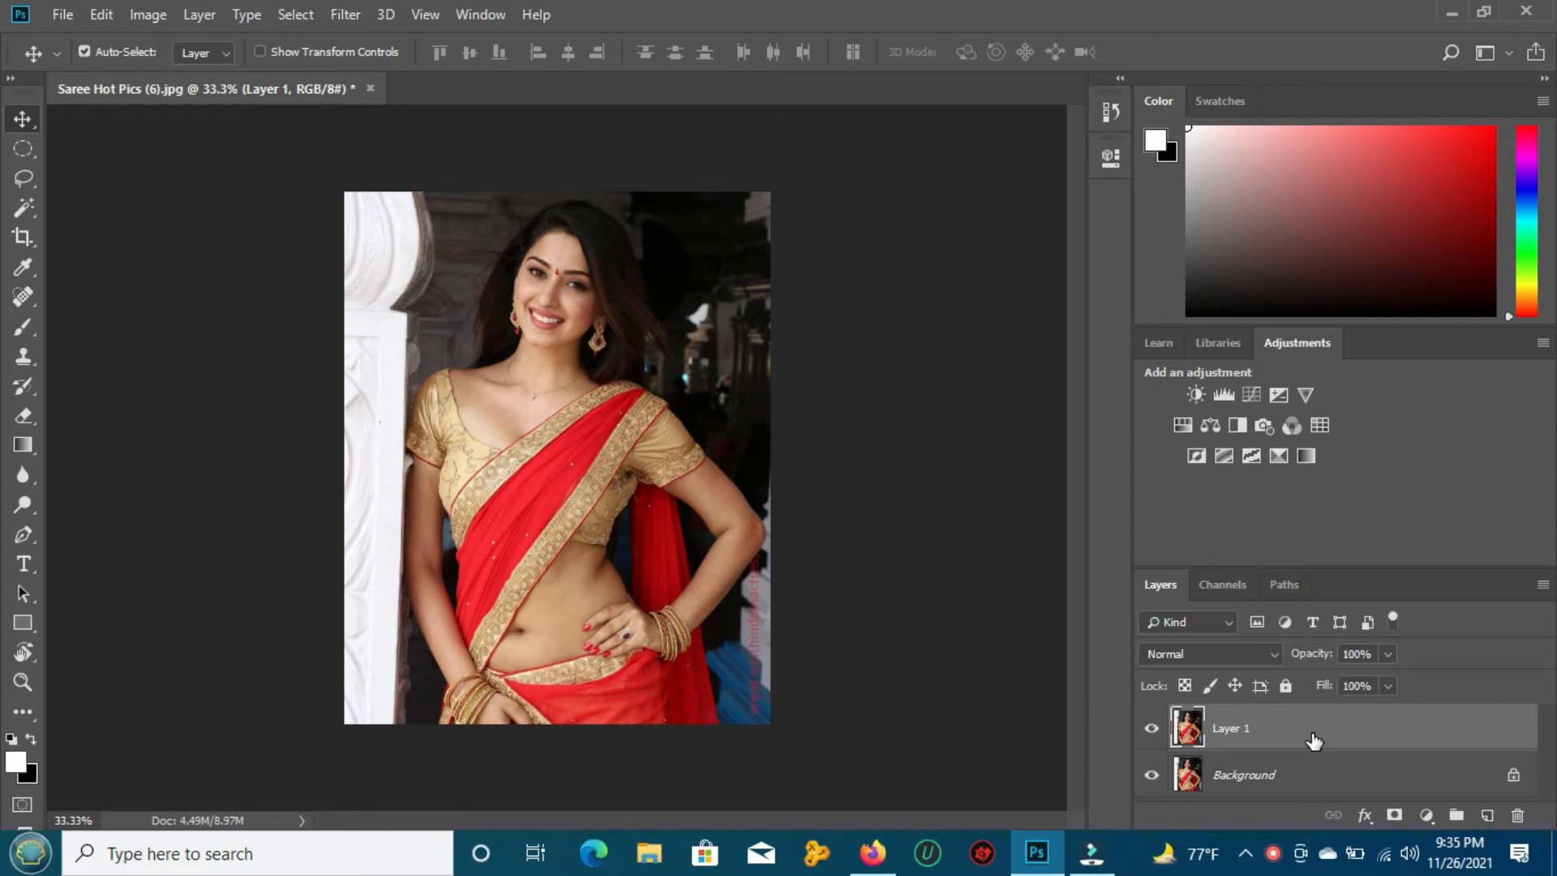
click(1426, 815)
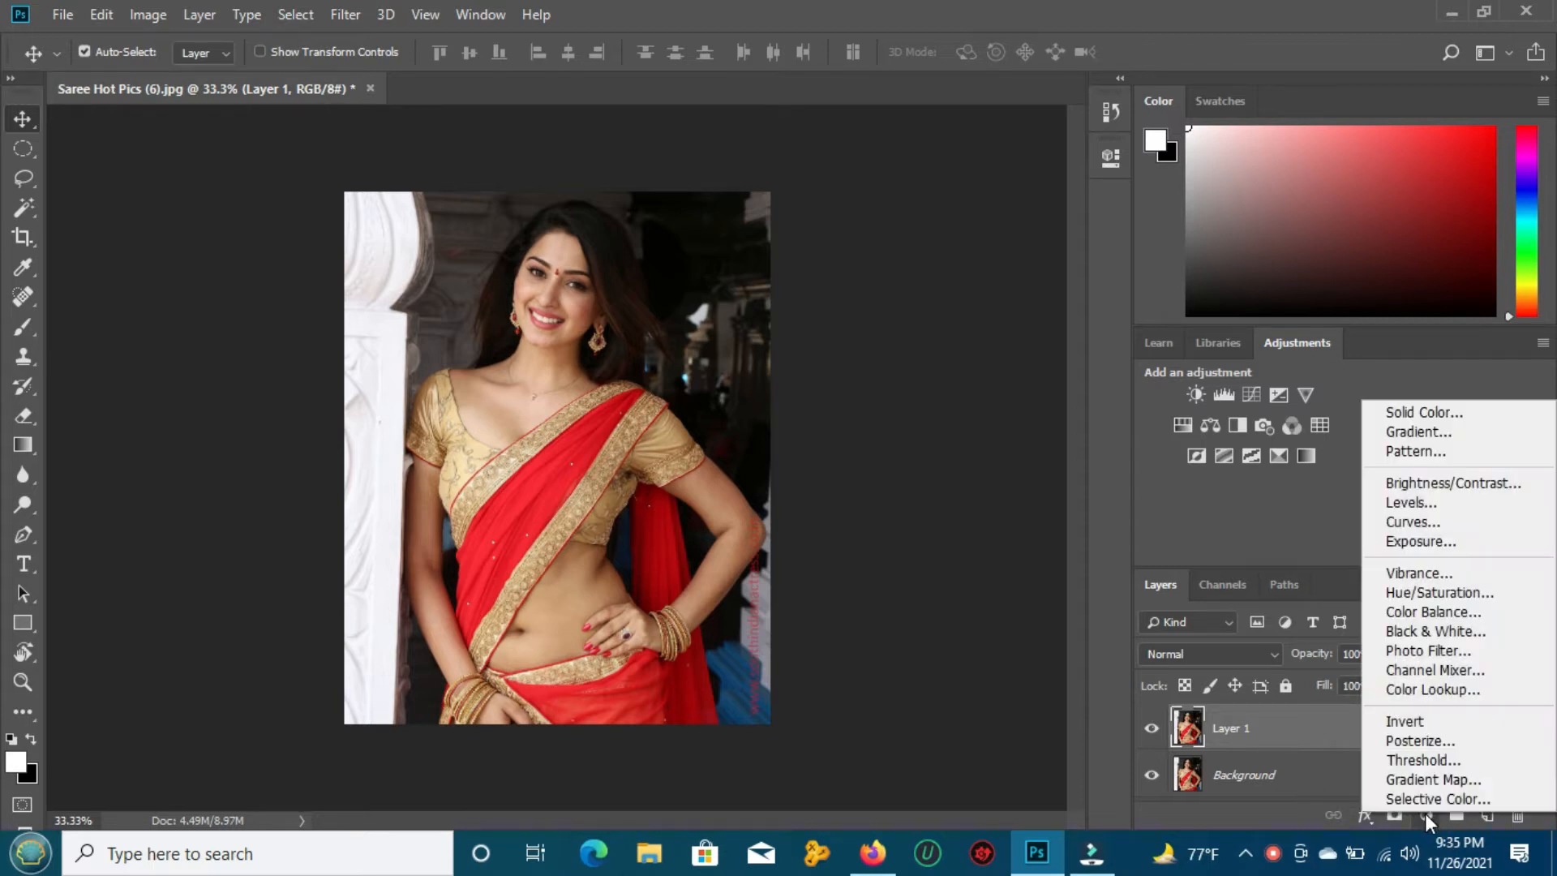
click(1403, 600)
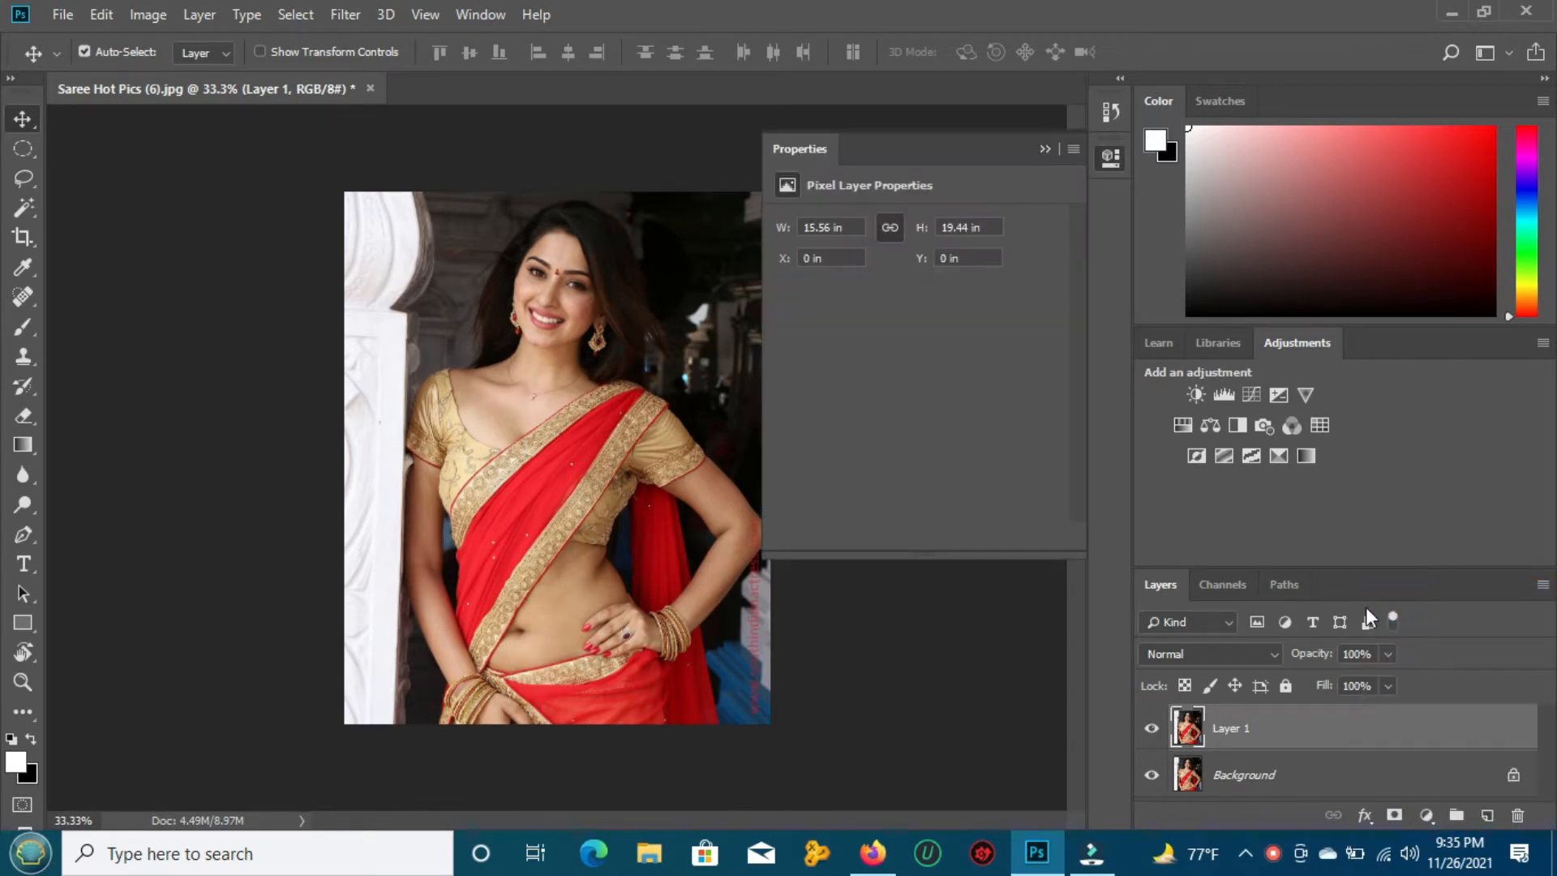
drag(913, 344, 671, 452)
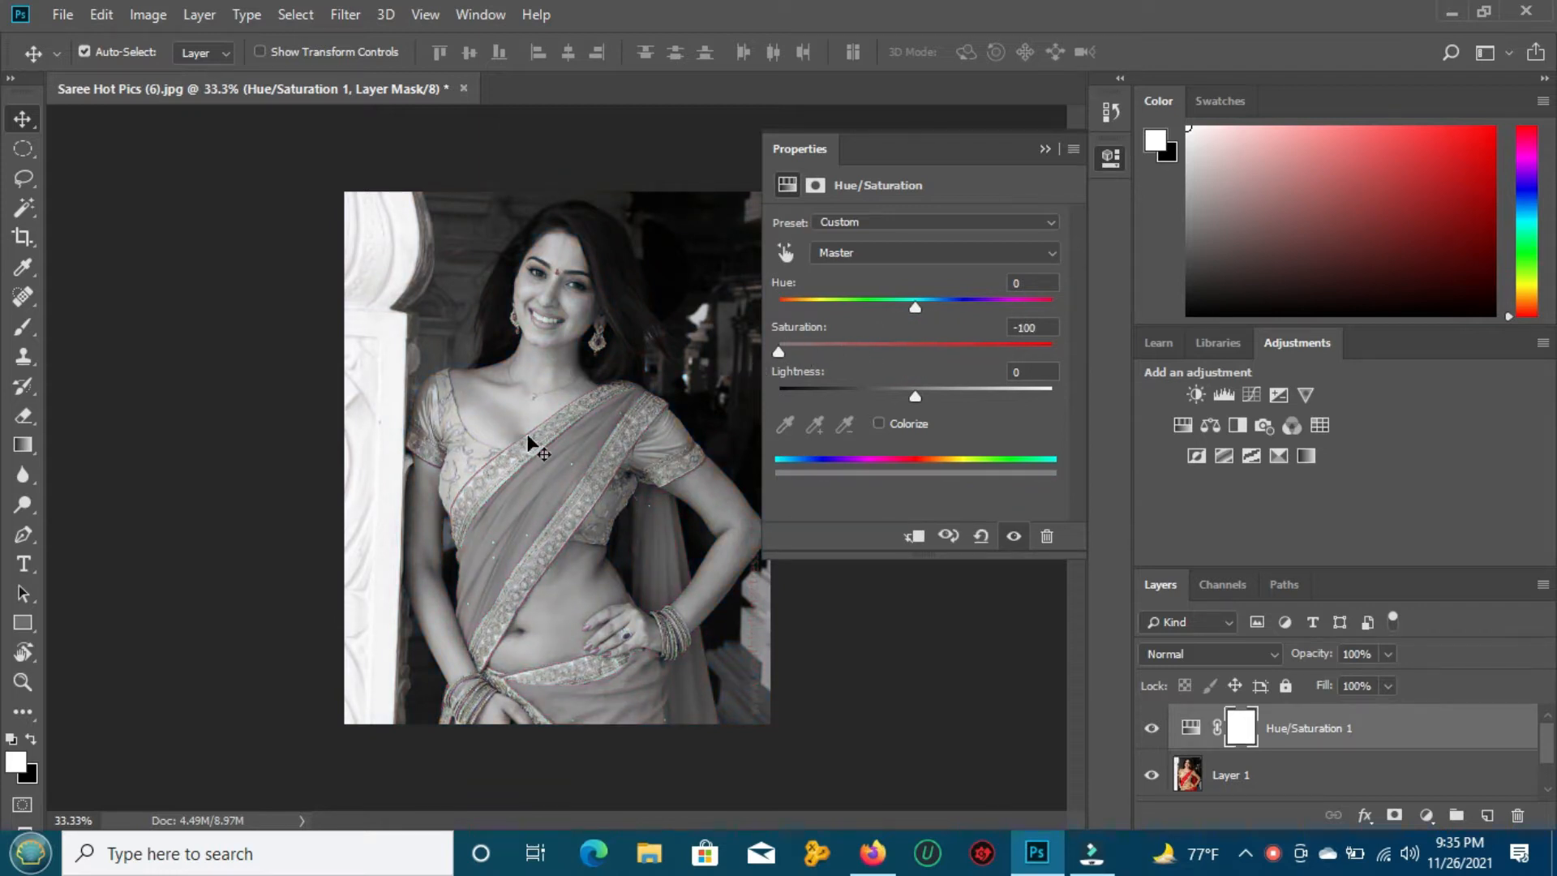
click(1033, 145)
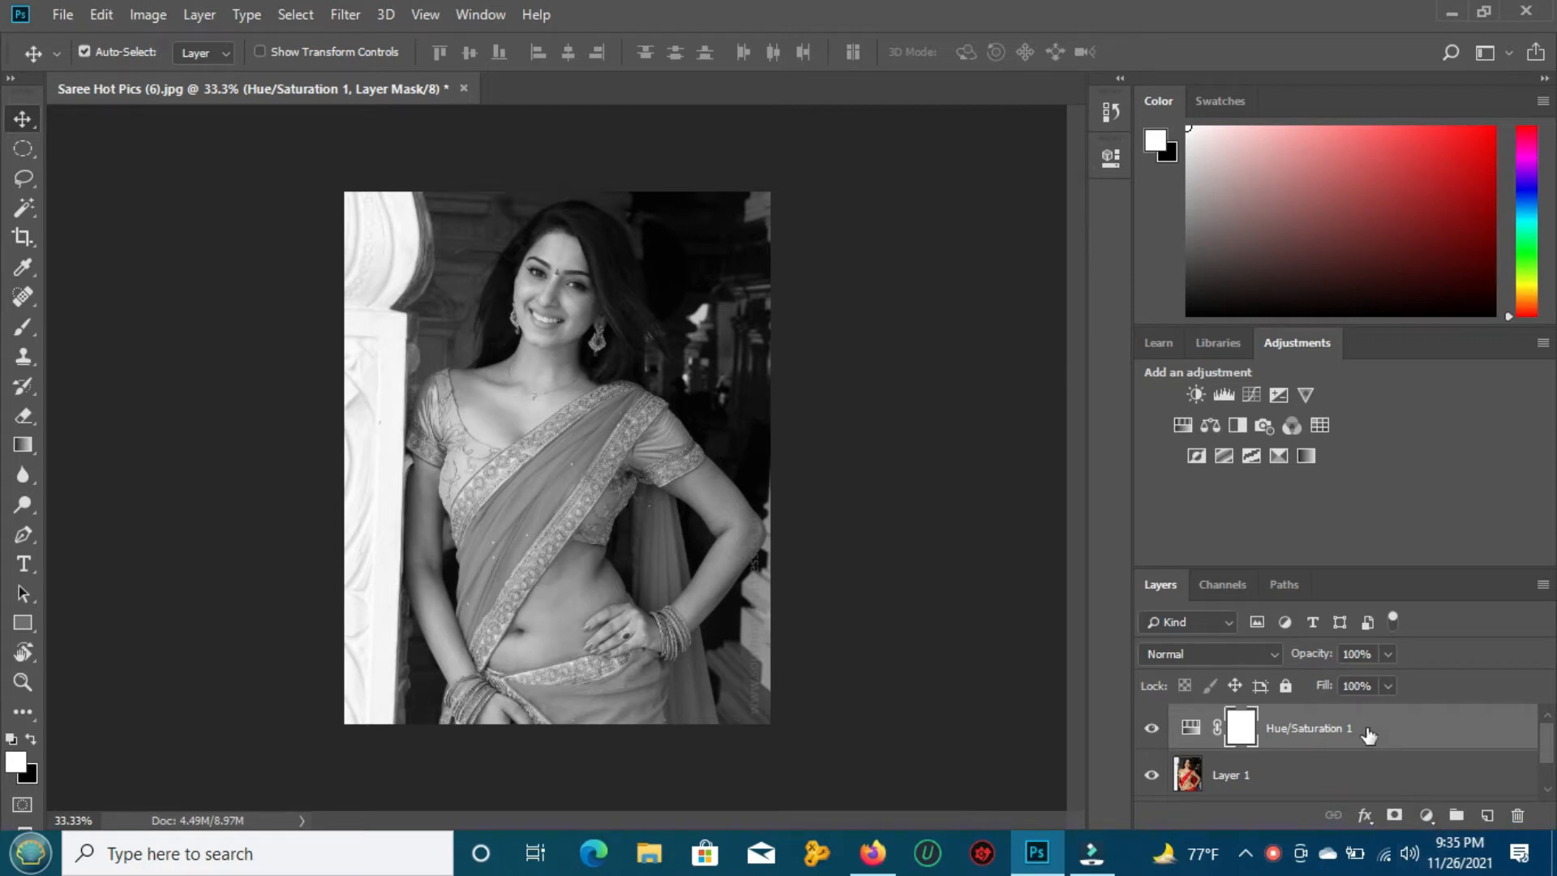
- Duplicate Layer 1 beneath the Hue/Saturation adjustment
click(1256, 777)
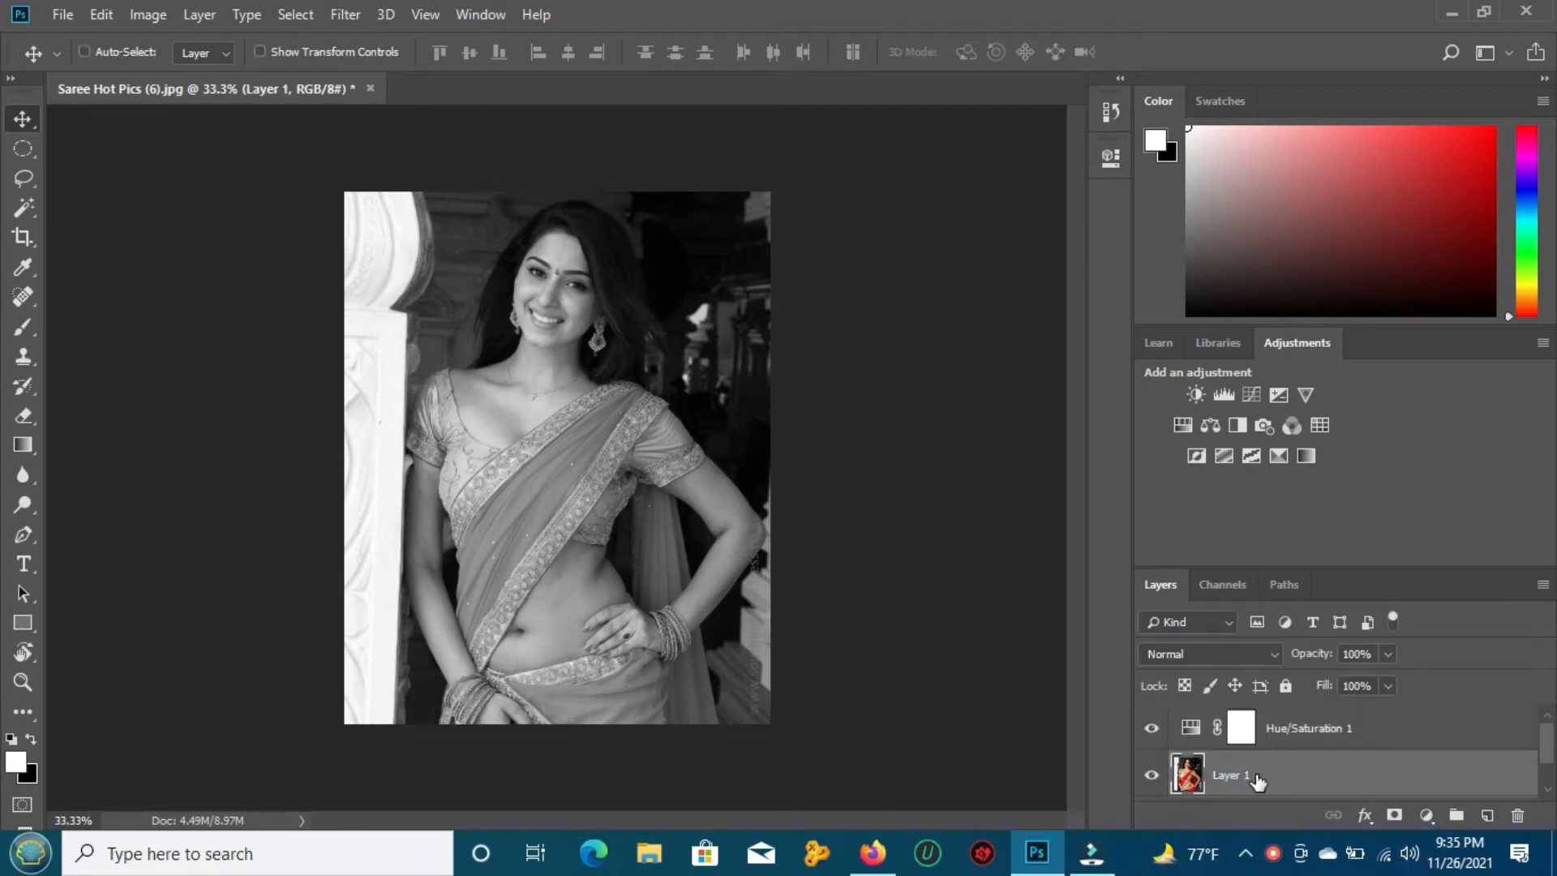
ctrl+click(1258, 777)
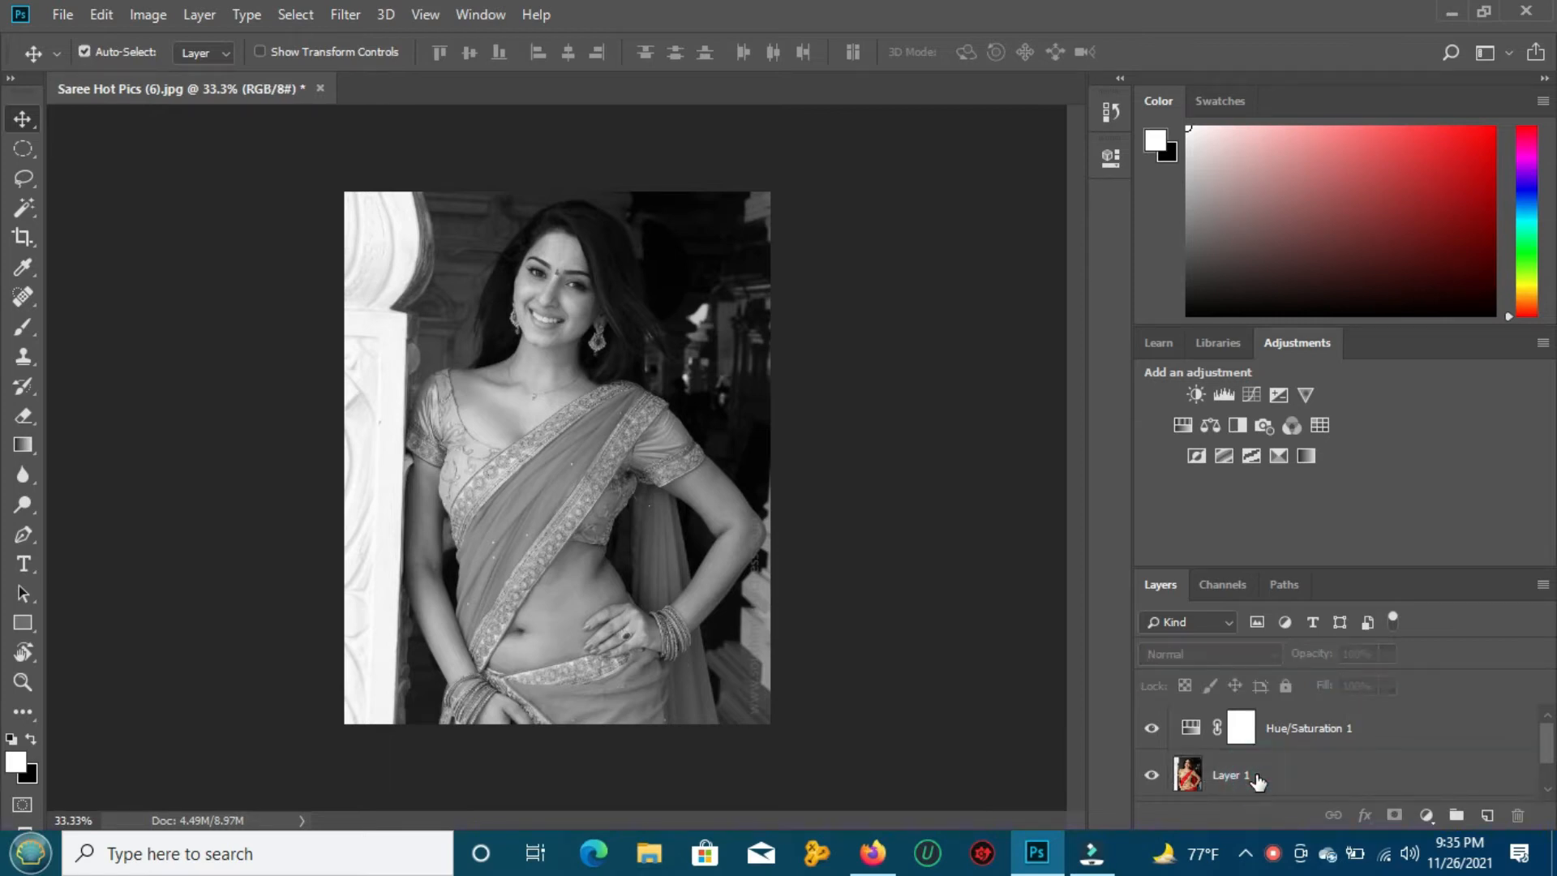
mouse_move(1547, 744)
mouse_down()
mouse_move(1551, 769)
mouse_move(1548, 748)
mouse_up()
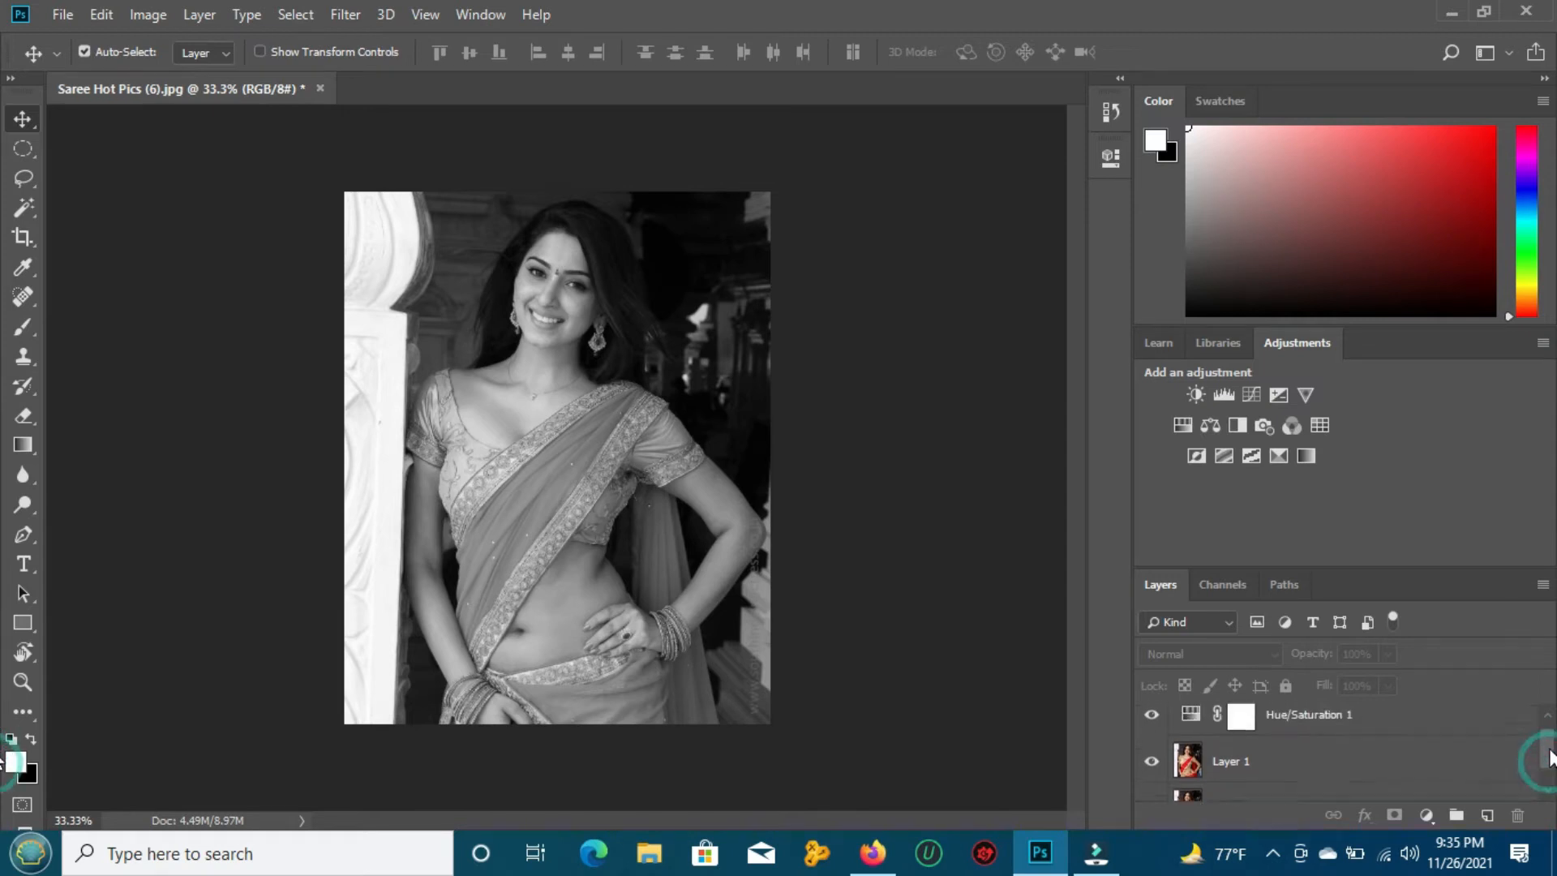
click(1368, 766)
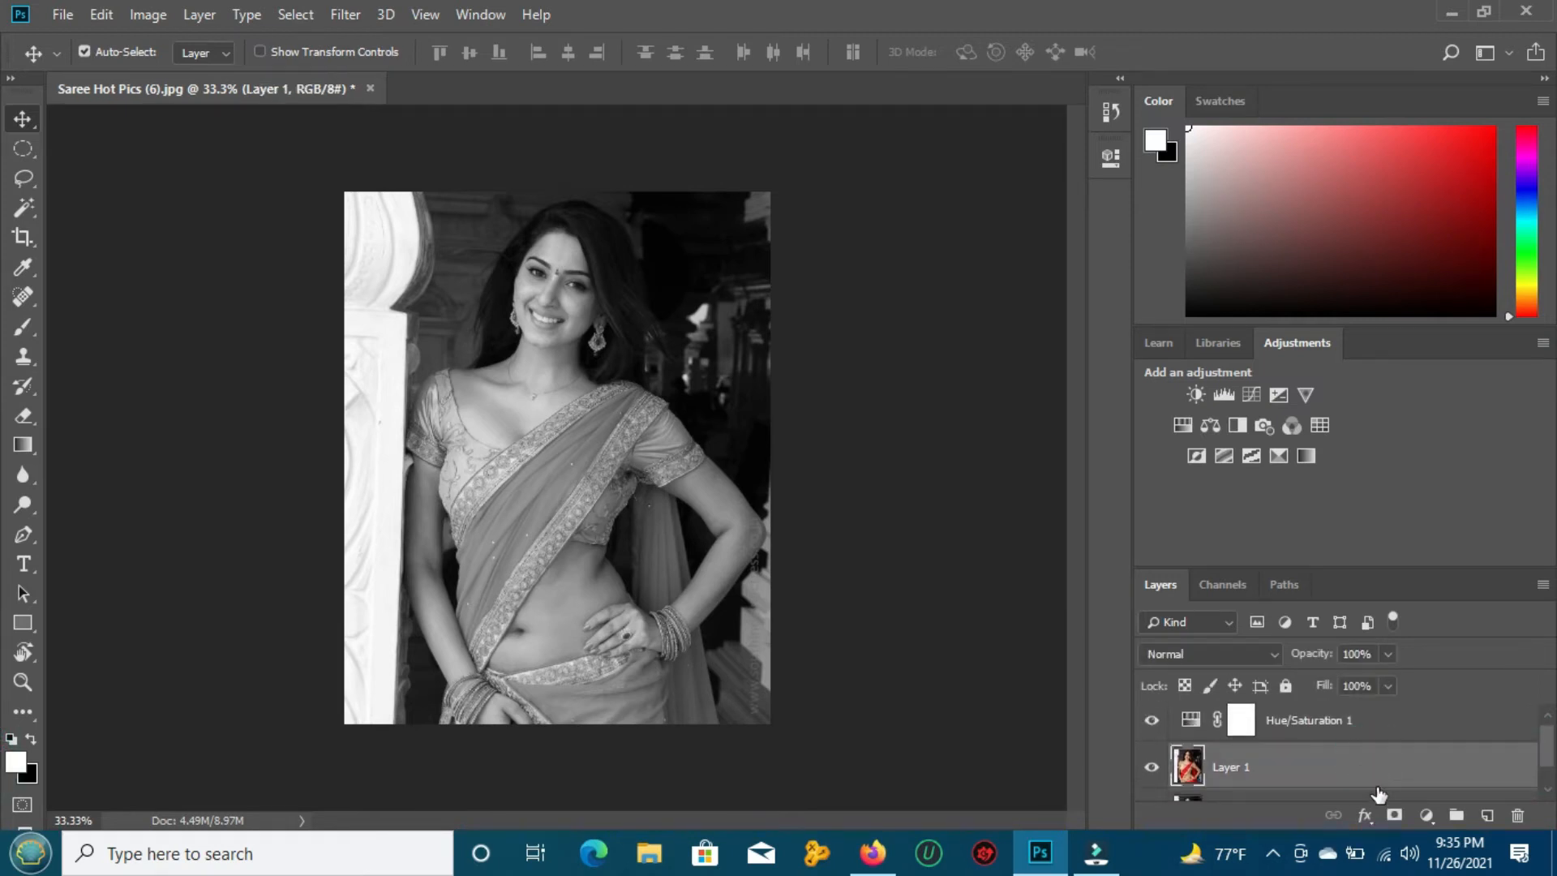
key(ctrl+j)
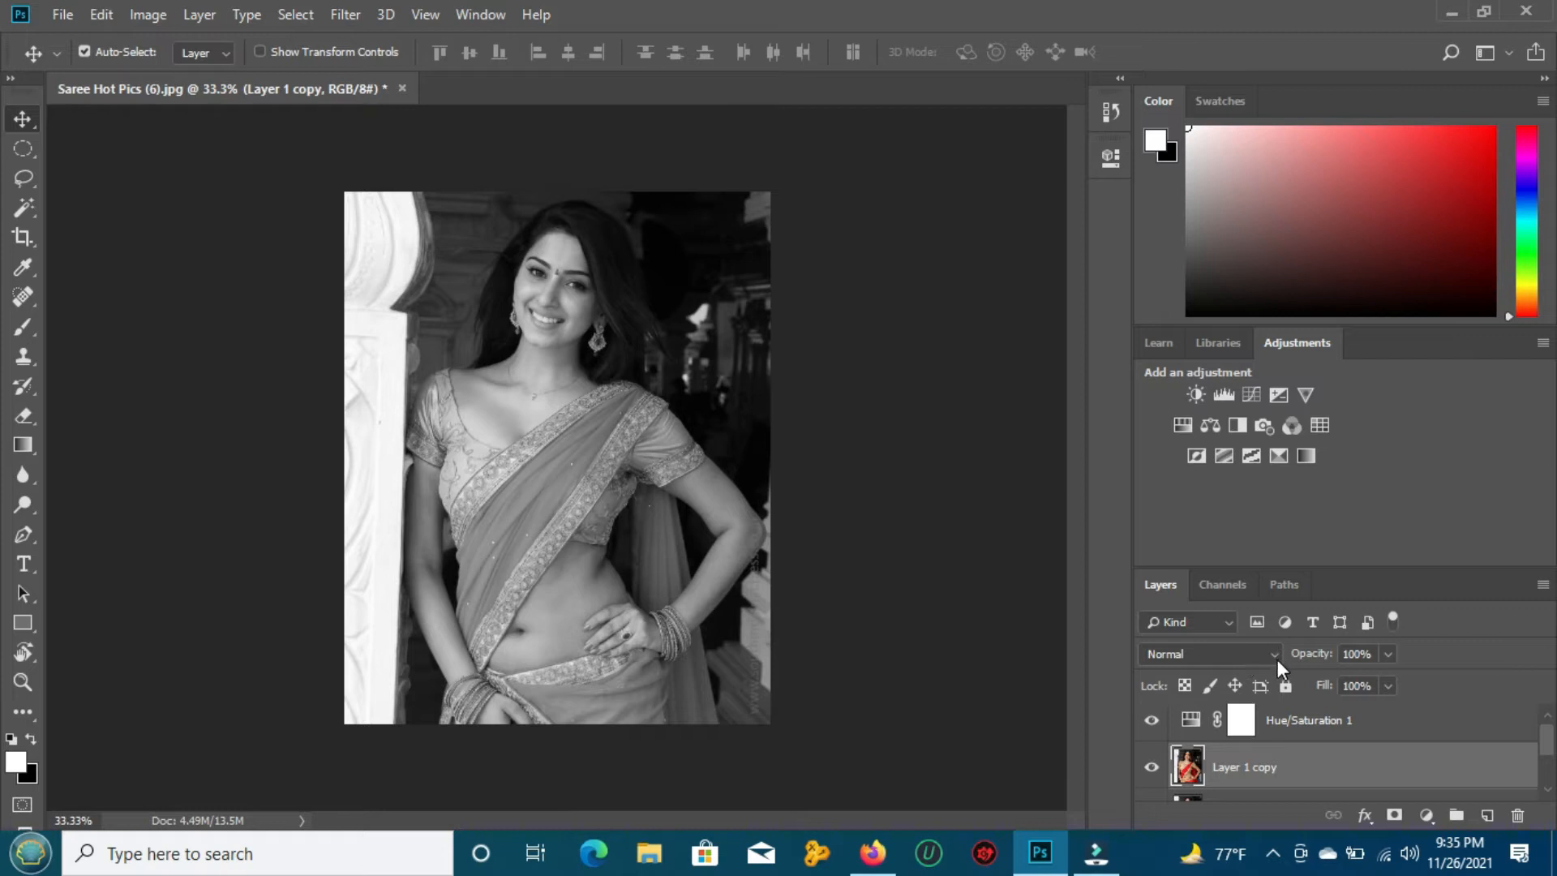
- Invert the colours of Layer 1 copy and set its blend mode to Color Dodge
key(ctrl+i)
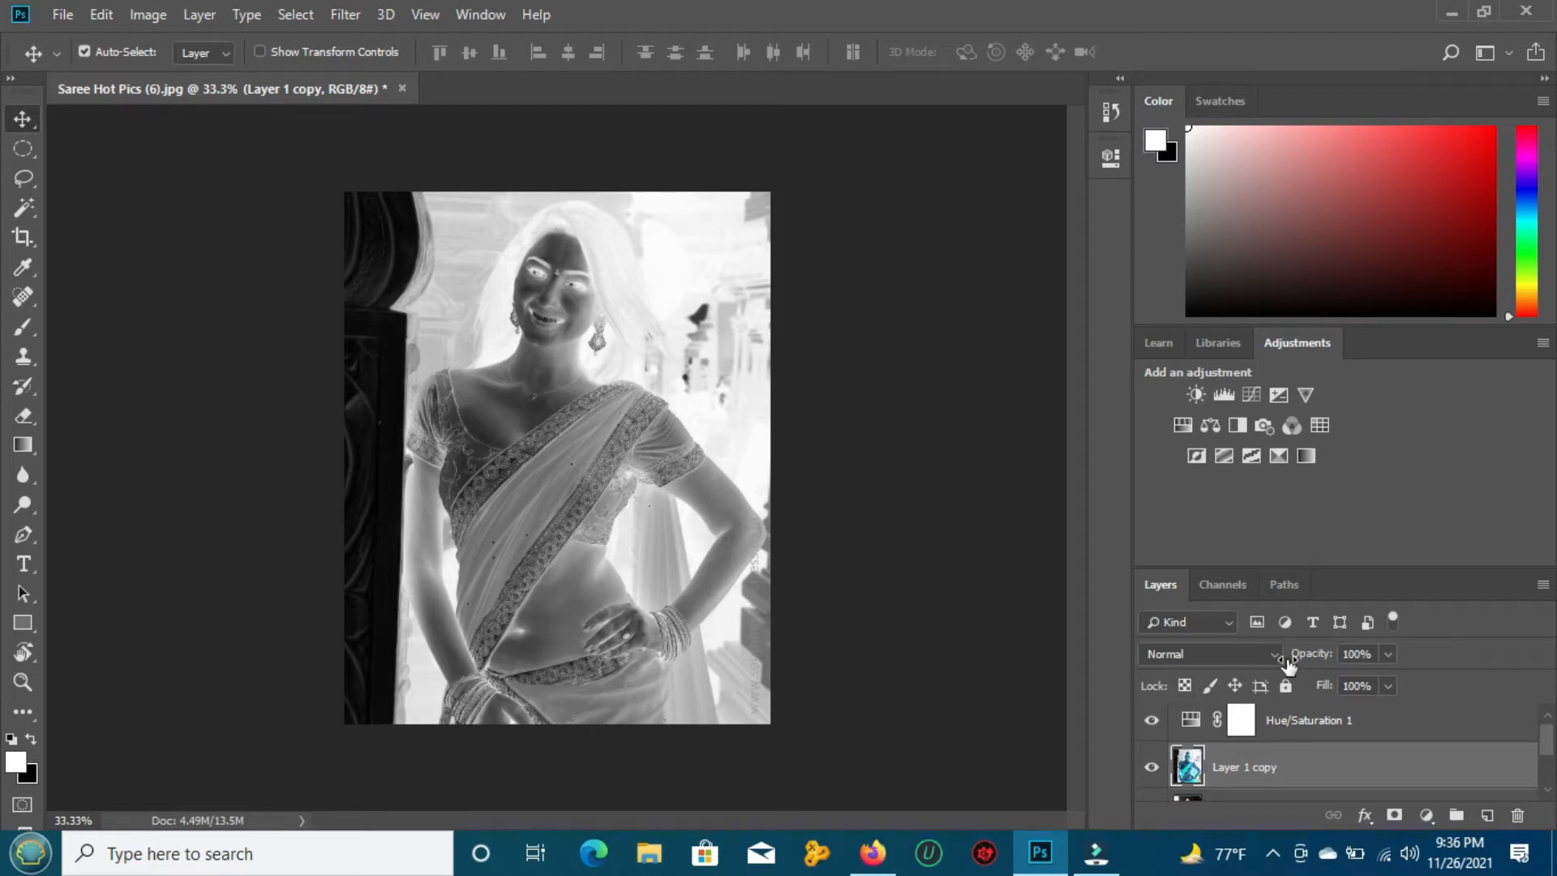
click(1279, 654)
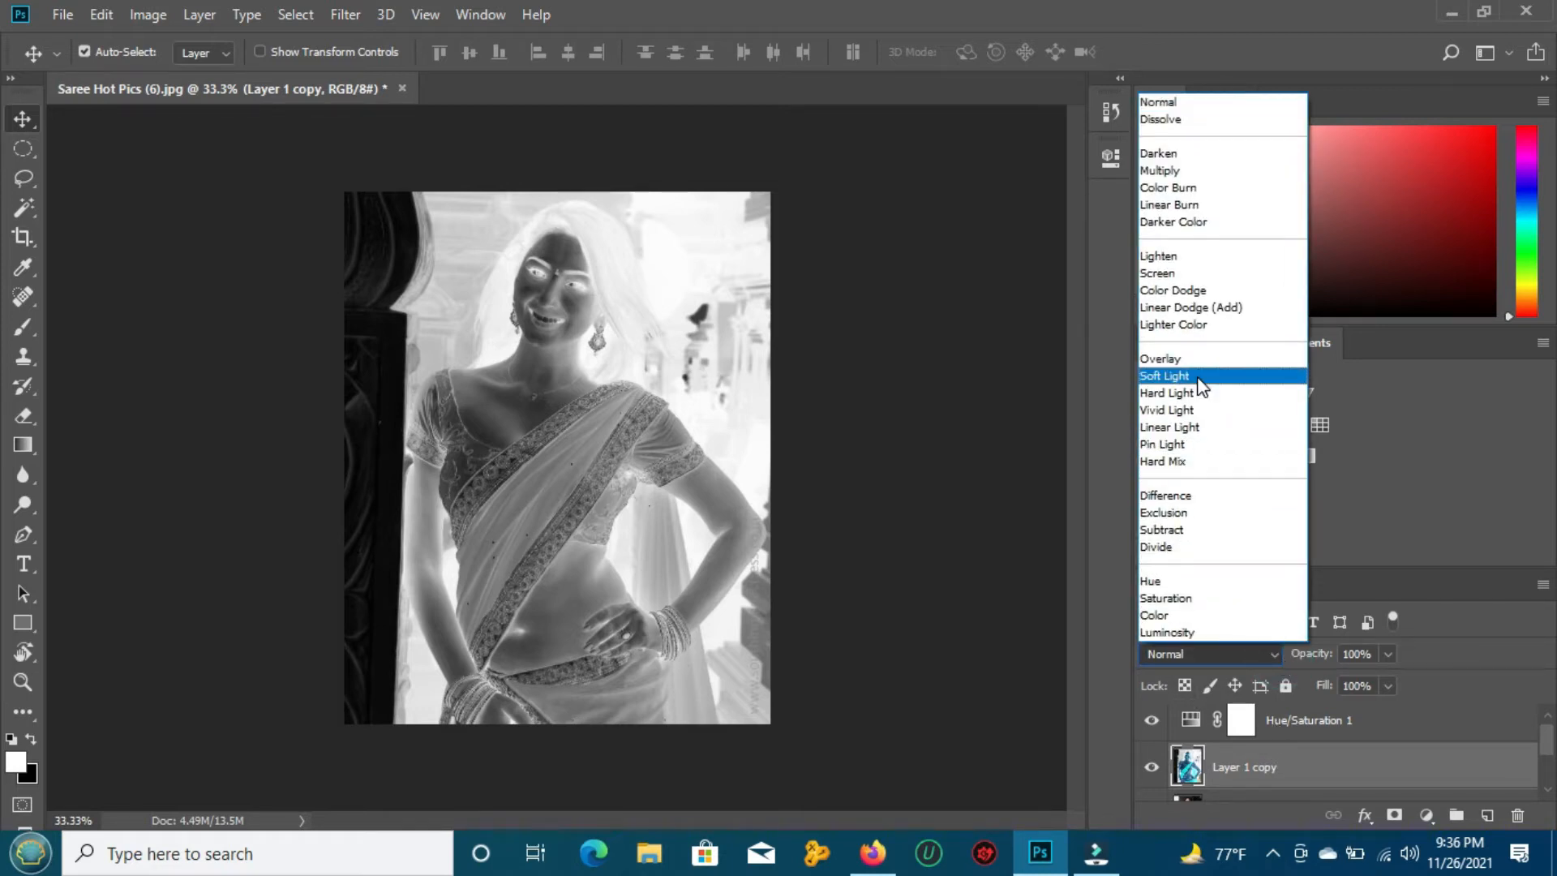
click(1189, 287)
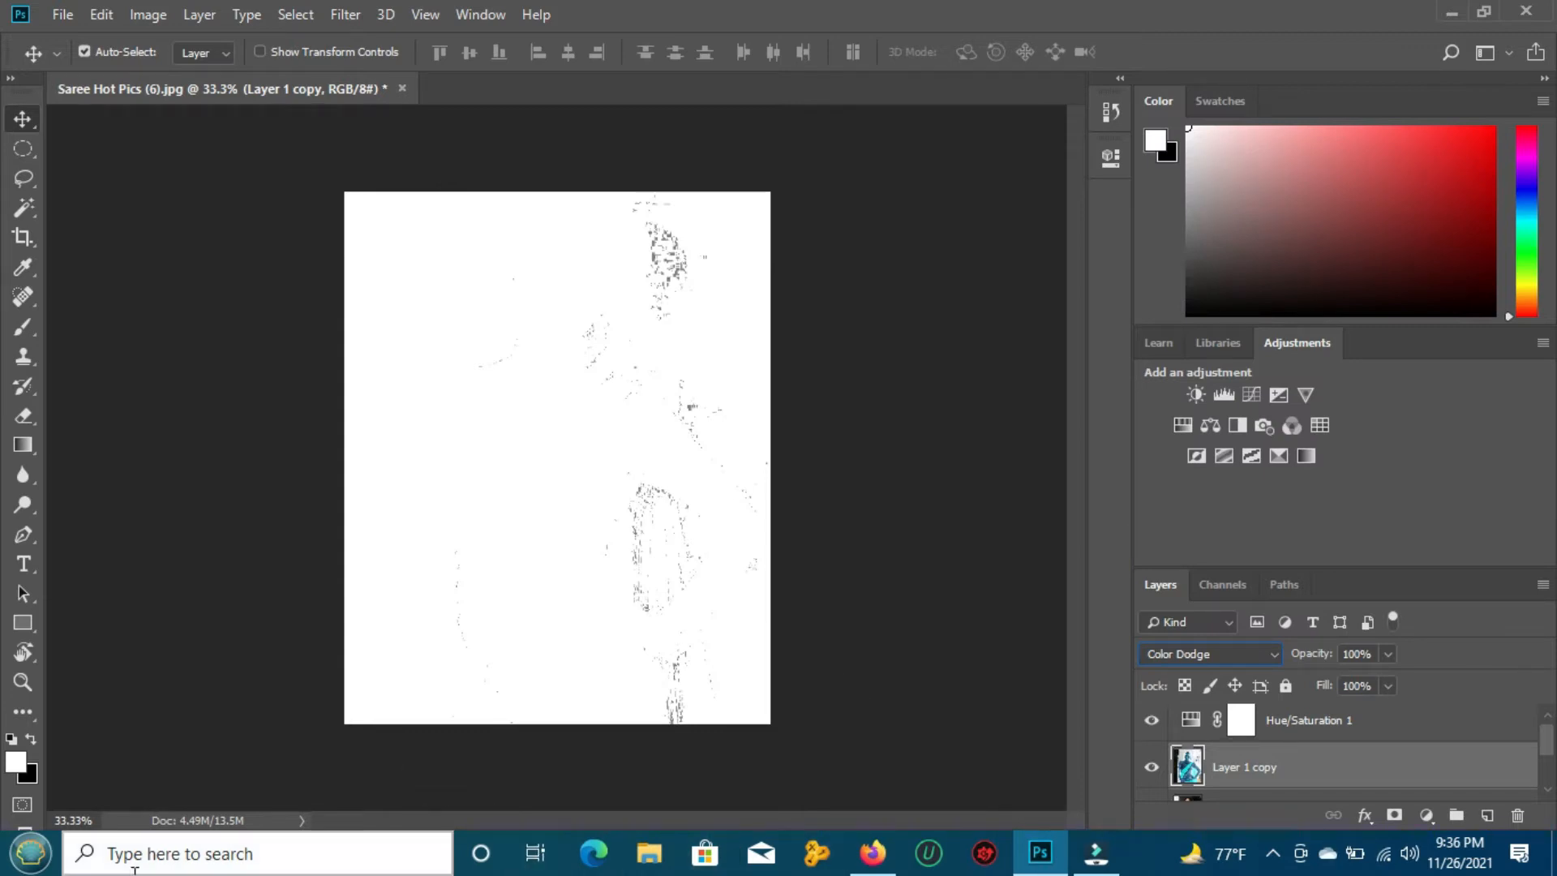
- Apply a Gaussian Blur with a radius of 4.0 pixels to the inverted layer copy
click(345, 14)
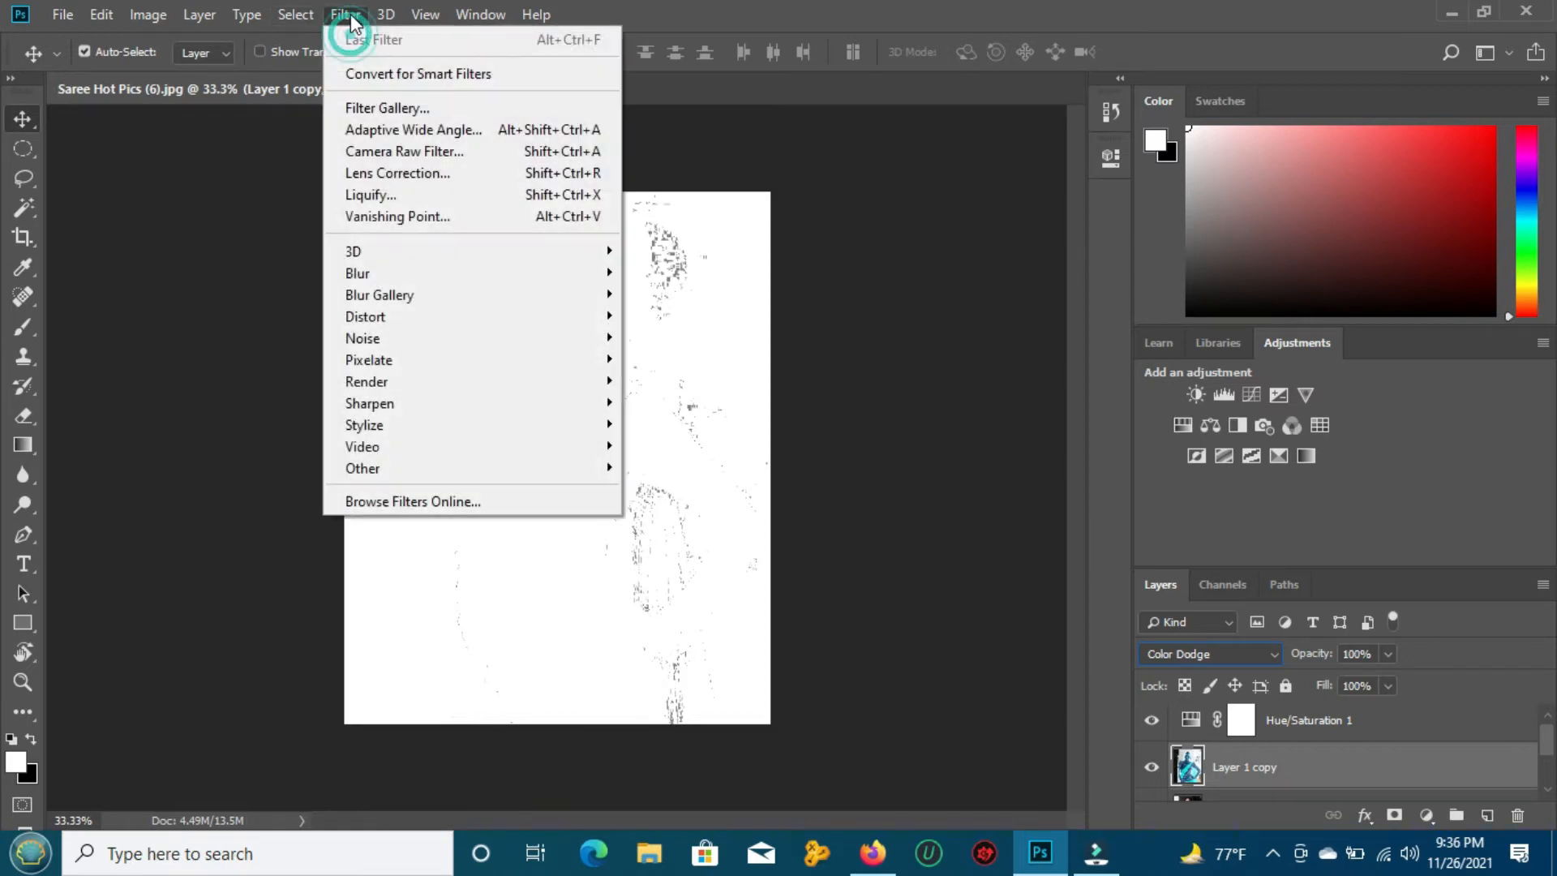
mouse_move(427, 273)
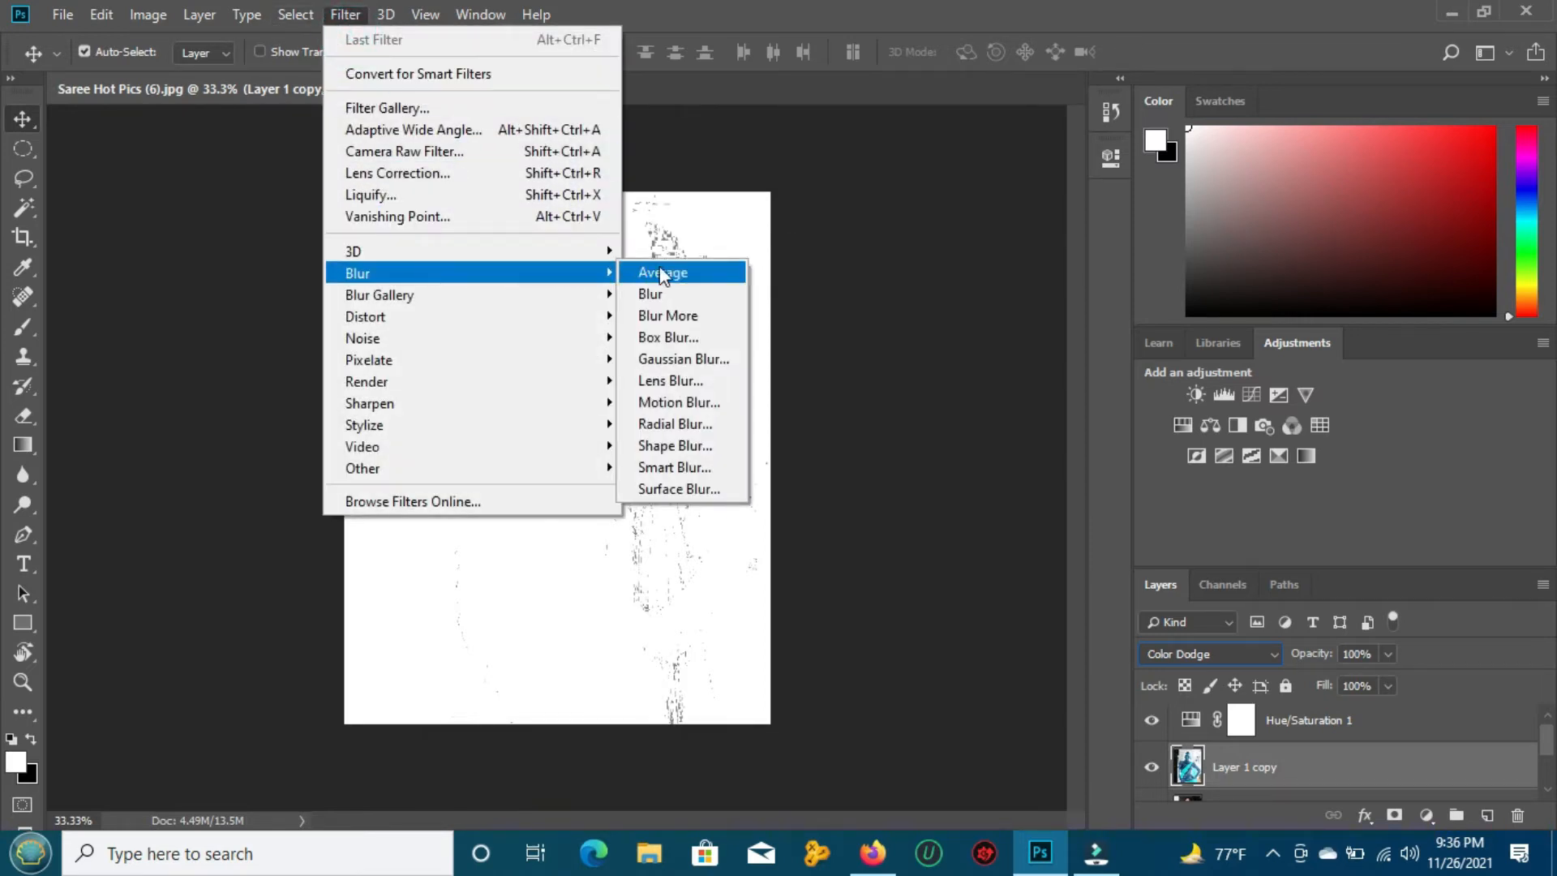
click(684, 358)
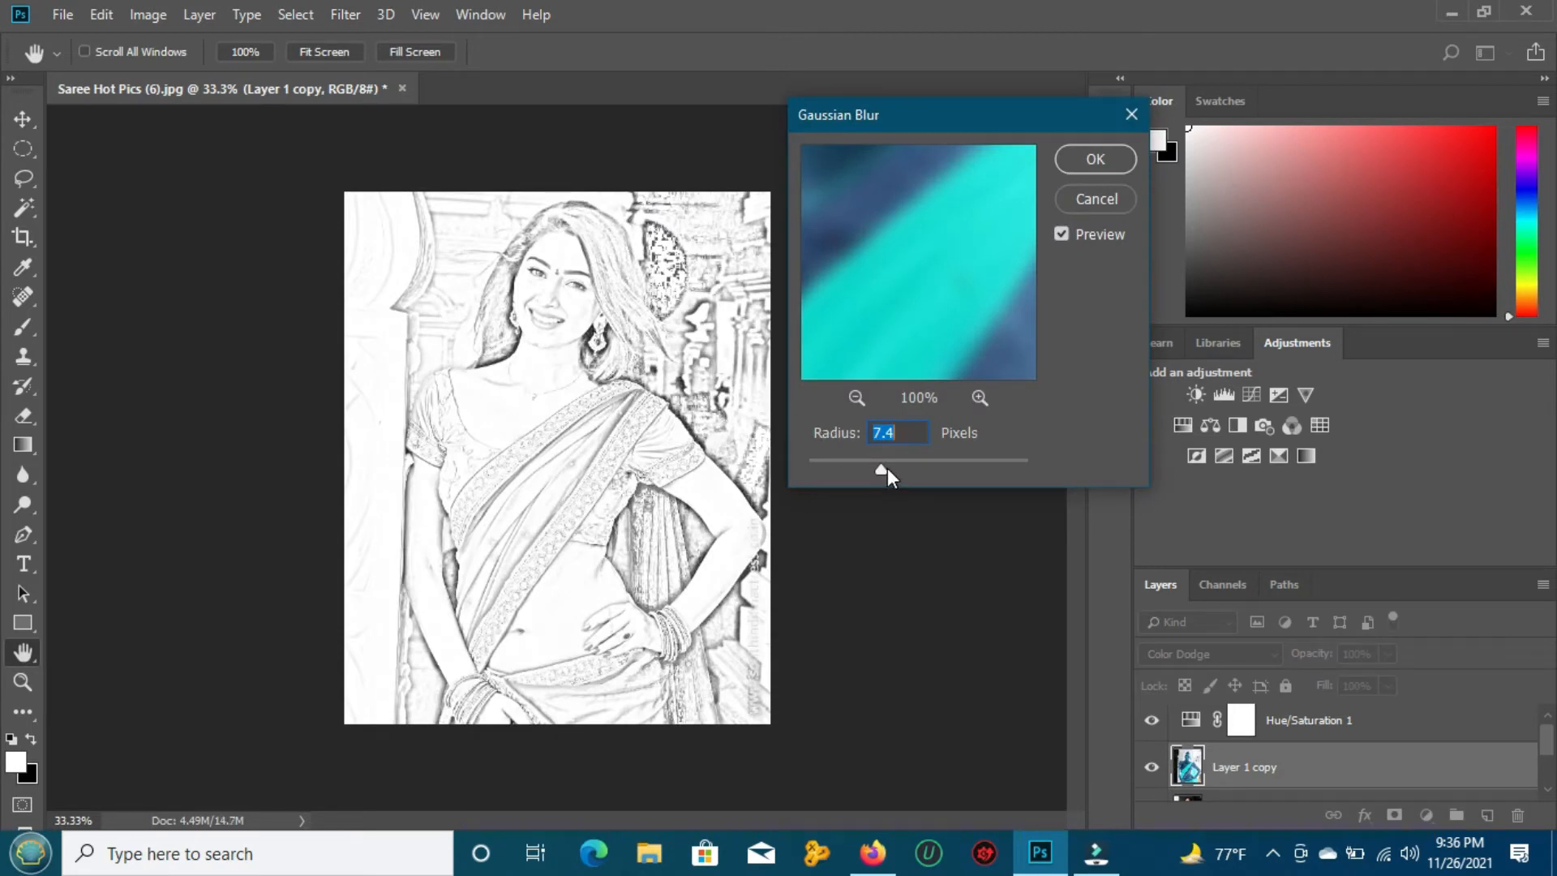
mouse_move(887, 468)
mouse_down()
mouse_move(844, 471)
mouse_move(899, 471)
mouse_move(864, 470)
mouse_up()
click(899, 470)
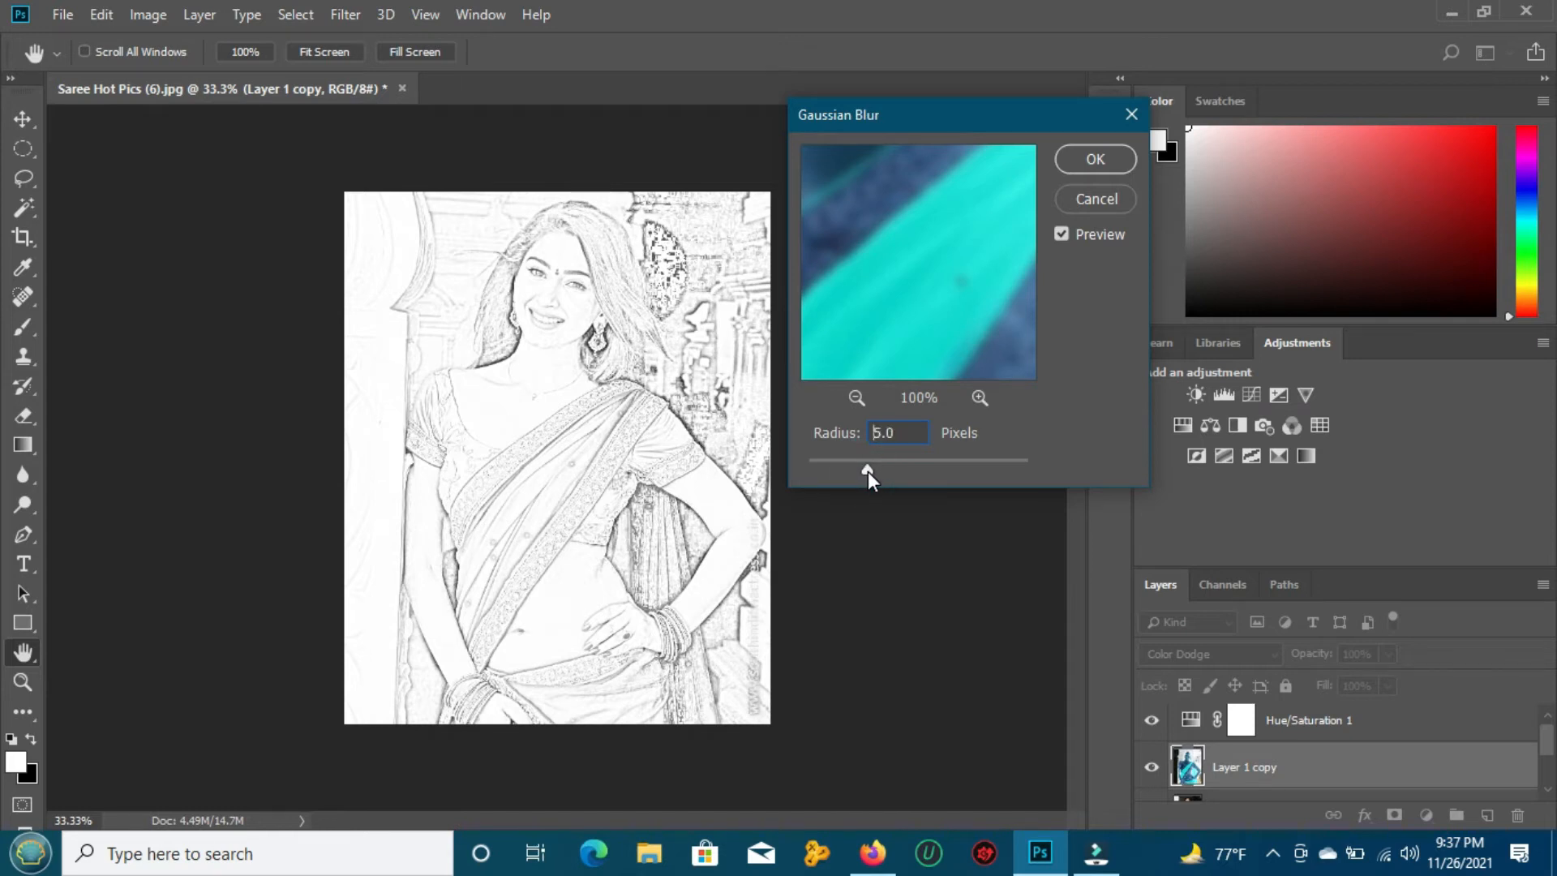
drag(859, 471, 856, 470)
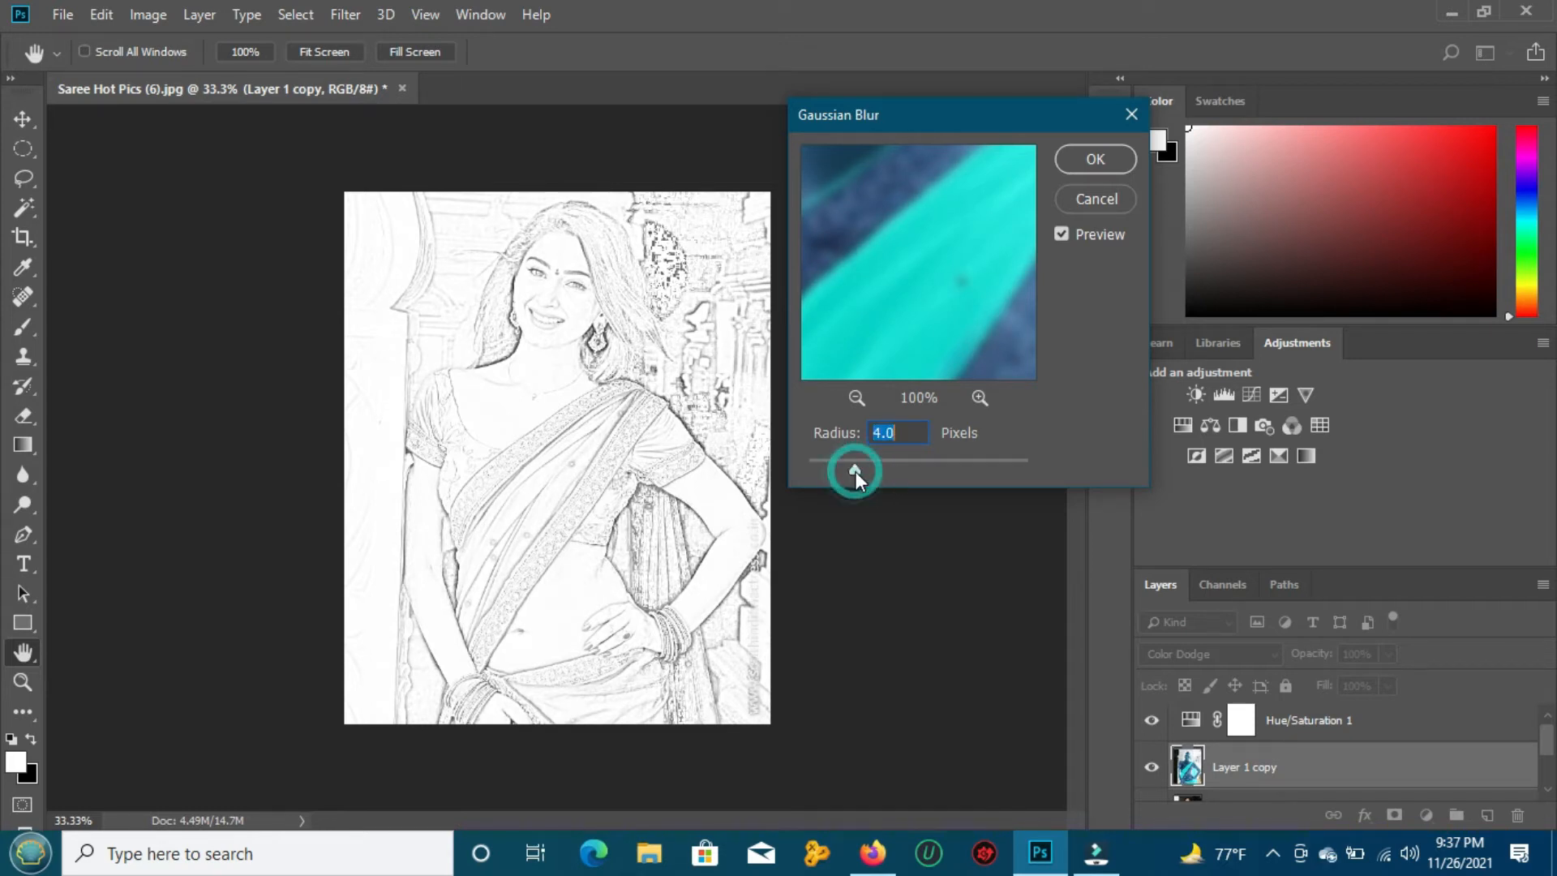
click(1091, 161)
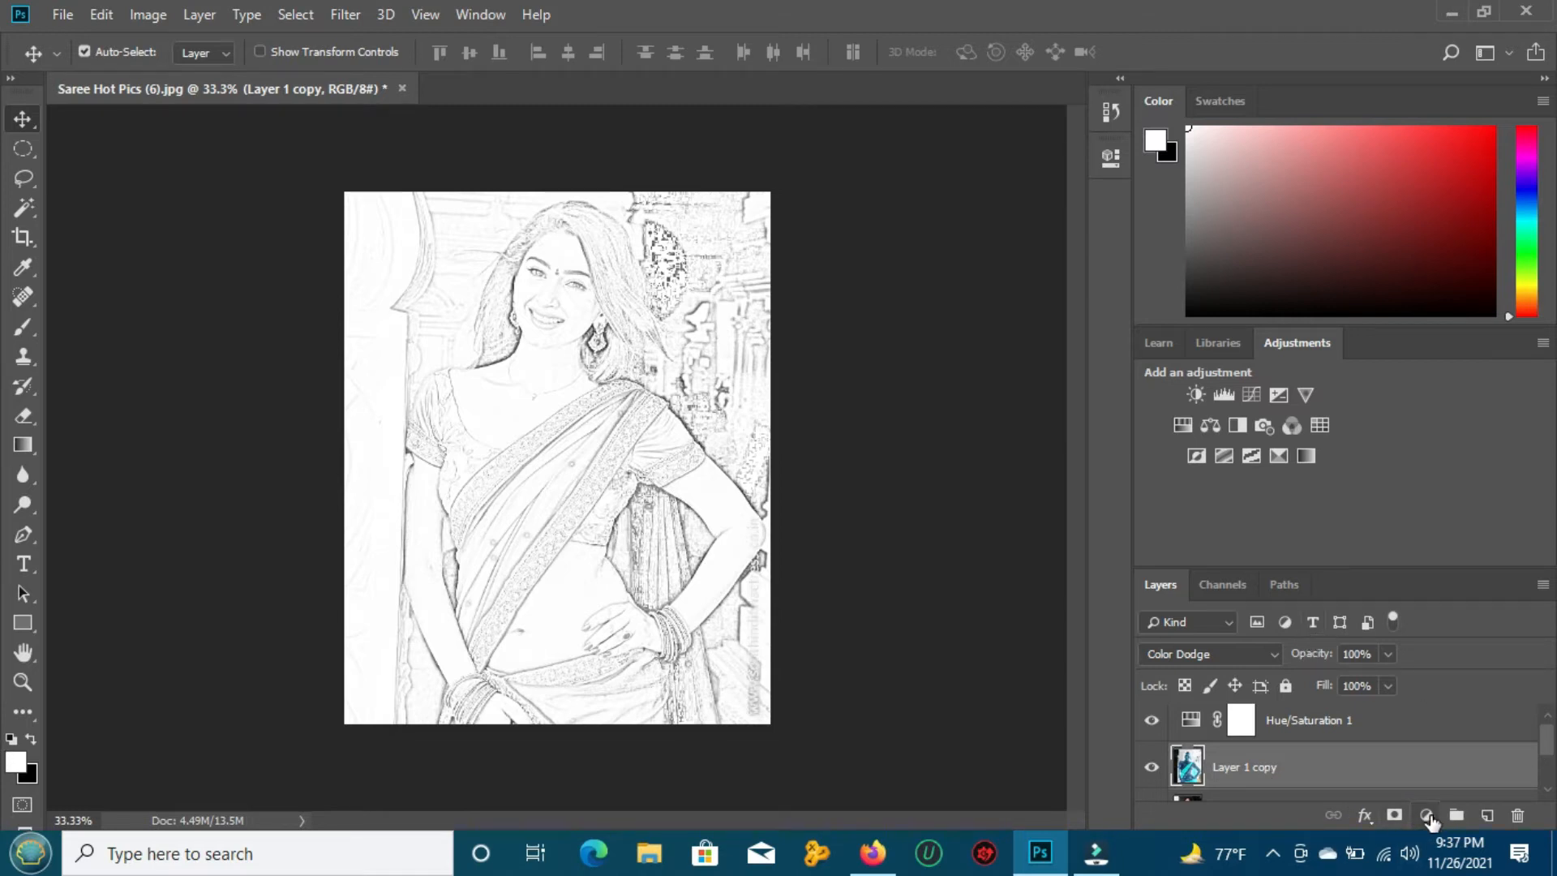
- Add a Levels adjustment layer above Layer 1 copy with output levels of 80 and 255
click(1427, 815)
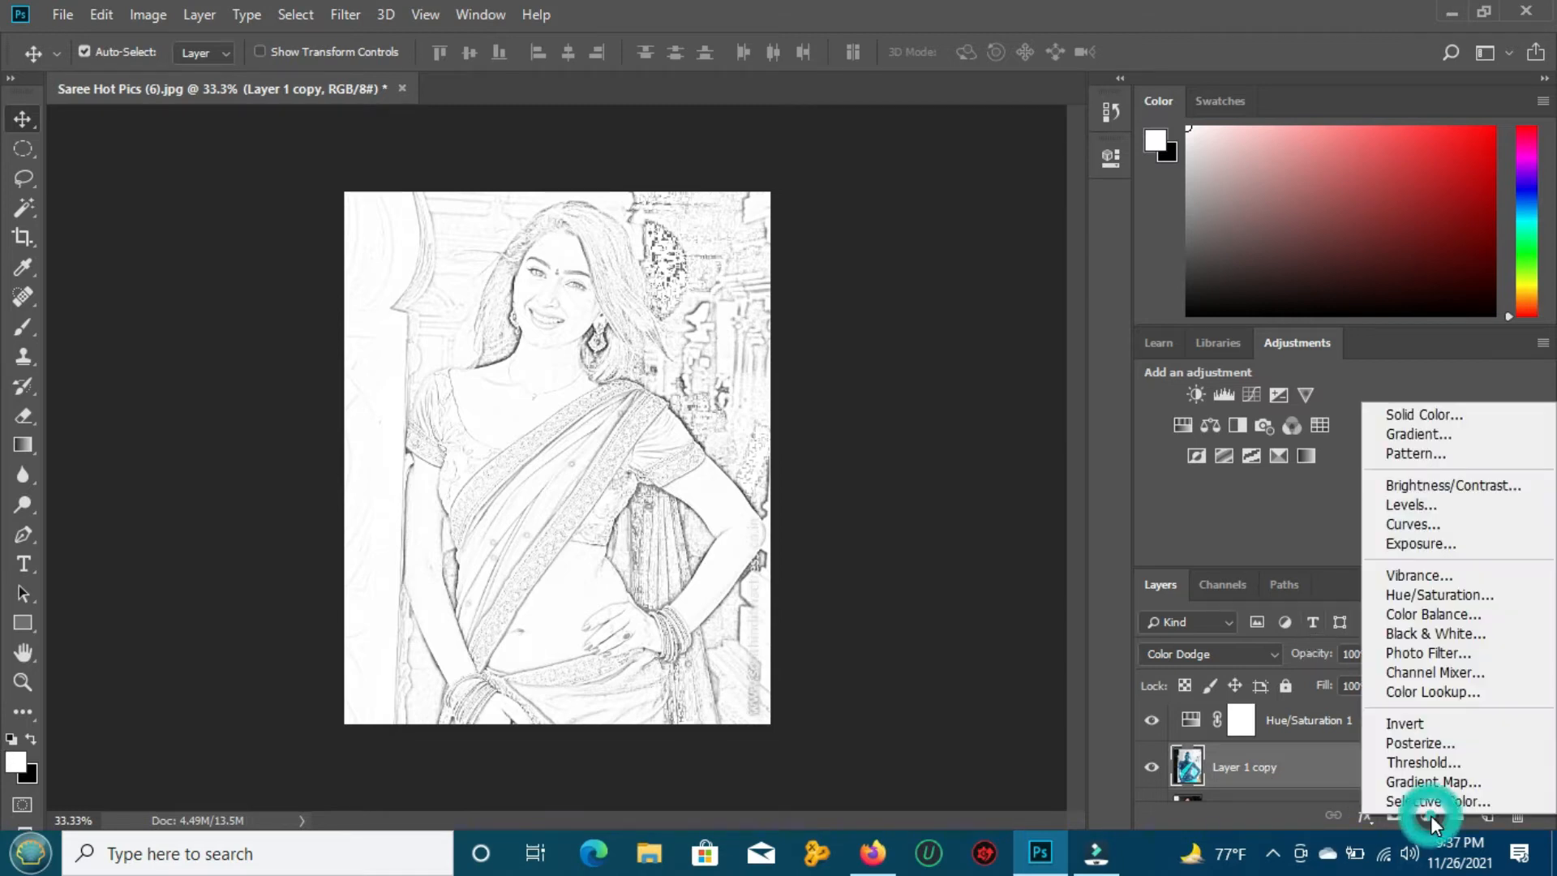
click(1405, 505)
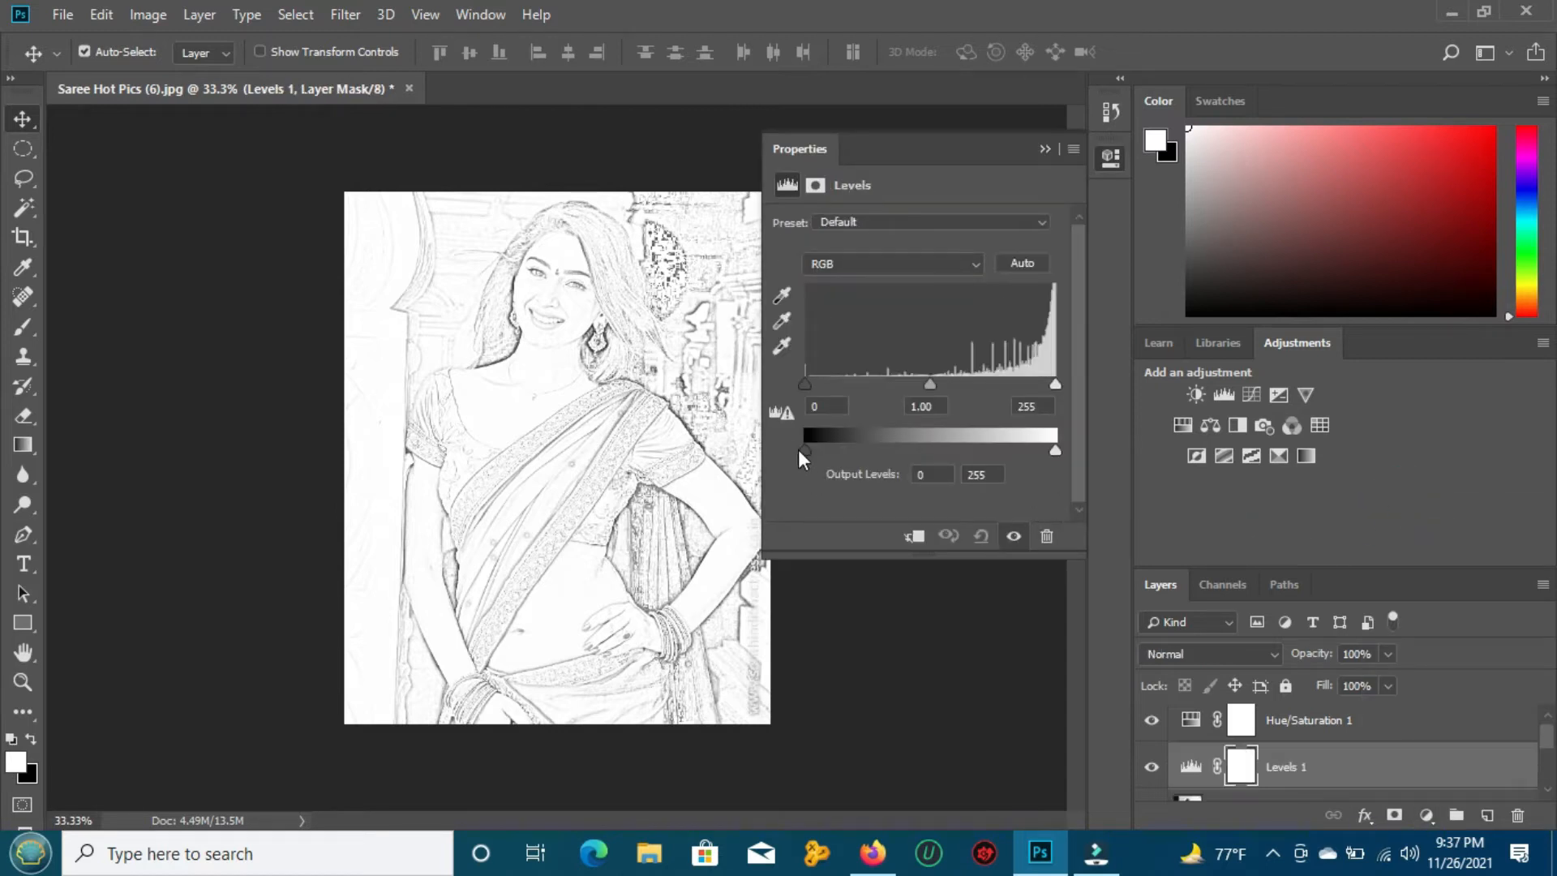
drag(802, 447, 825, 447)
drag(1057, 450, 1030, 449)
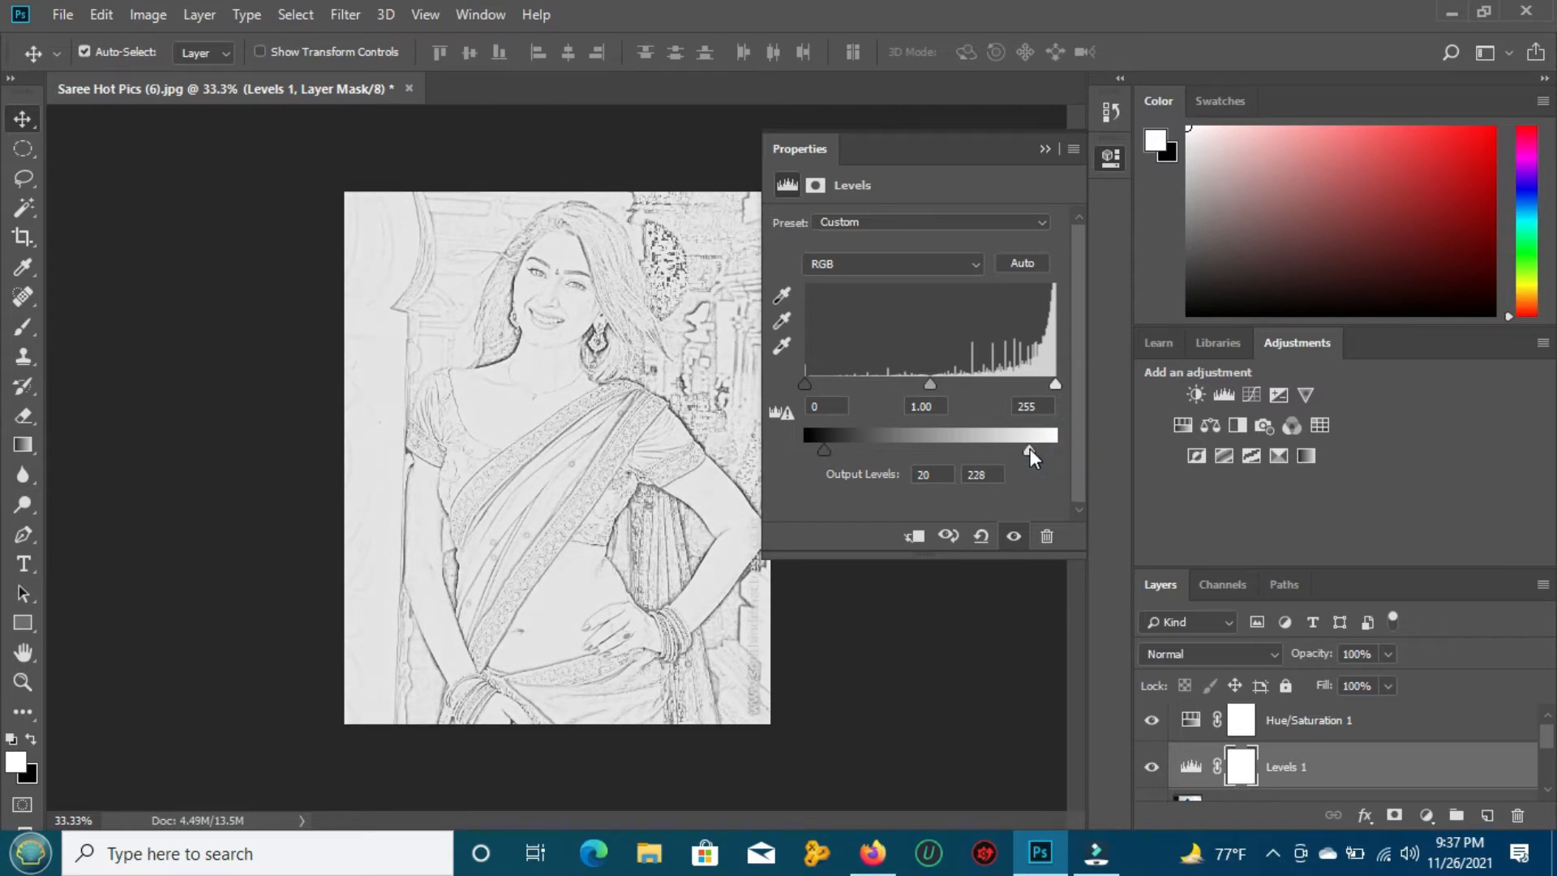
drag(825, 451, 942, 451)
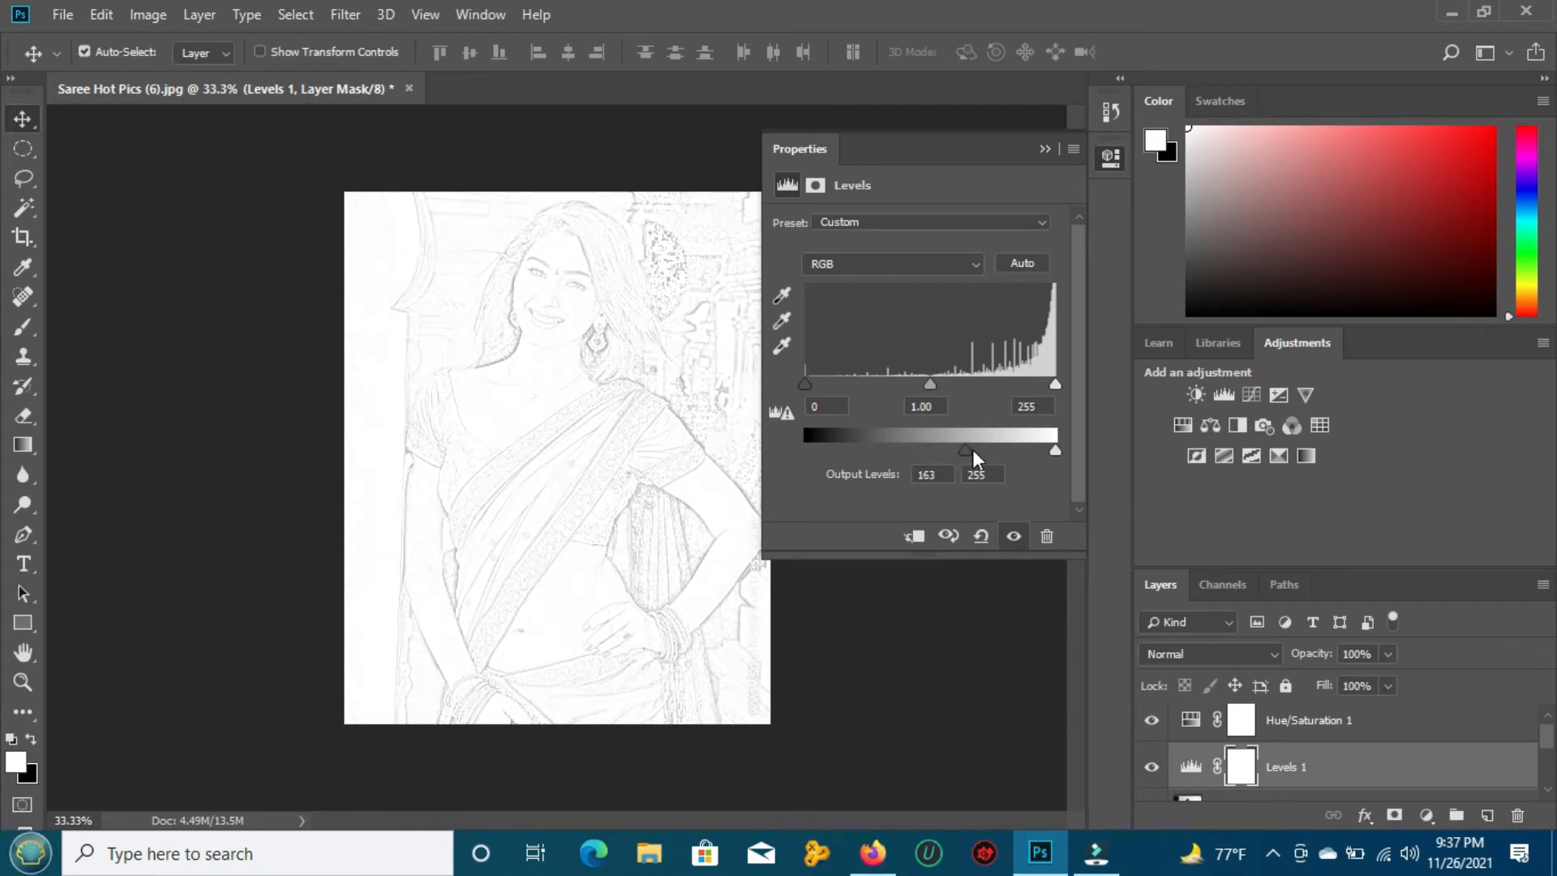
drag(971, 451, 884, 455)
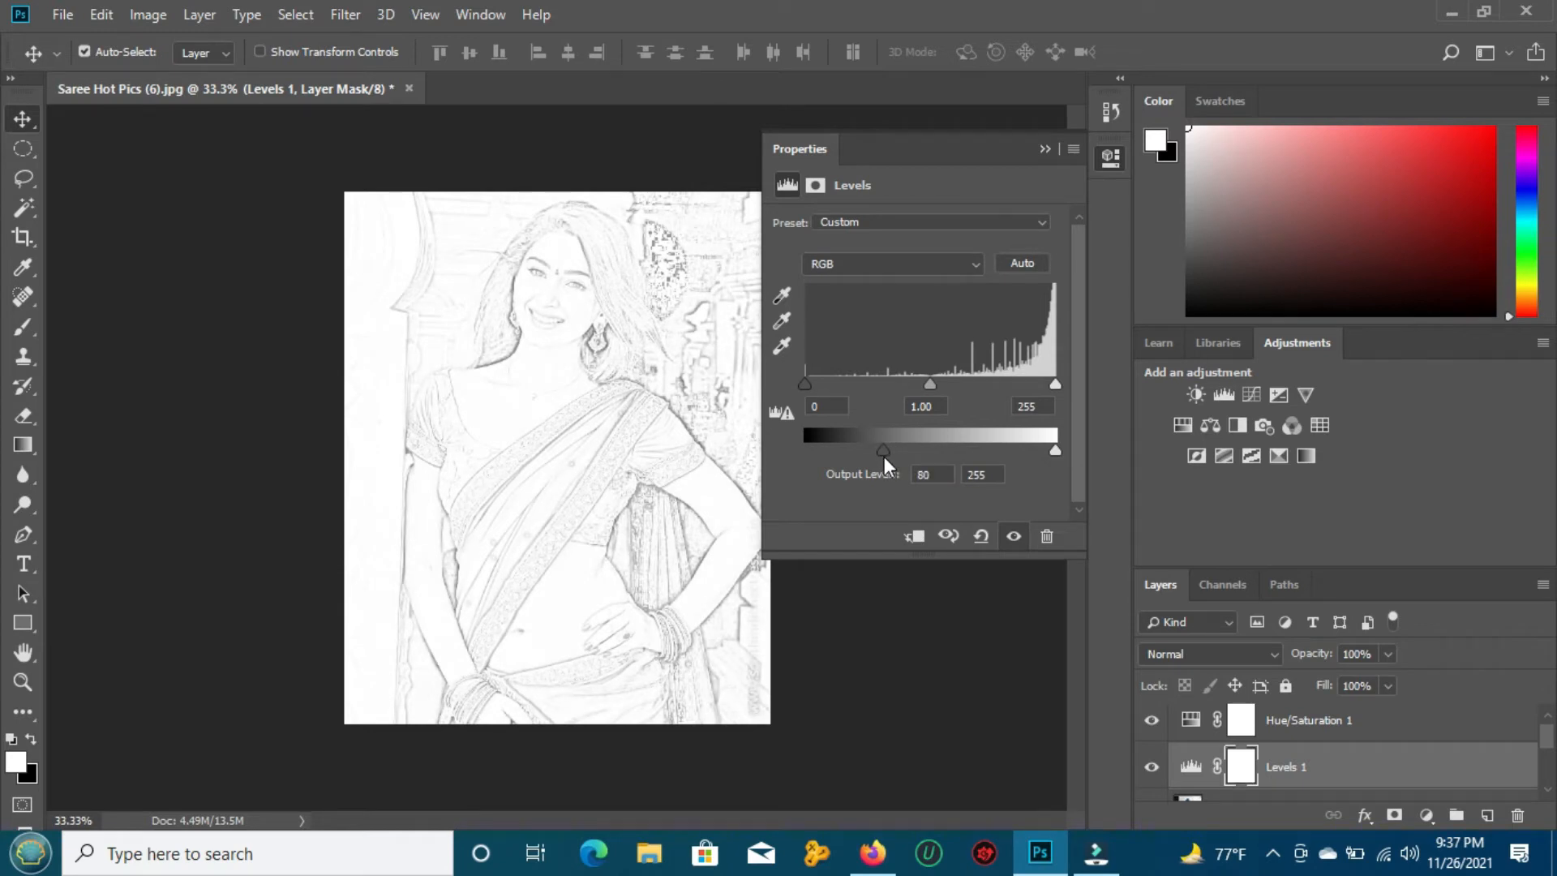
click(1044, 149)
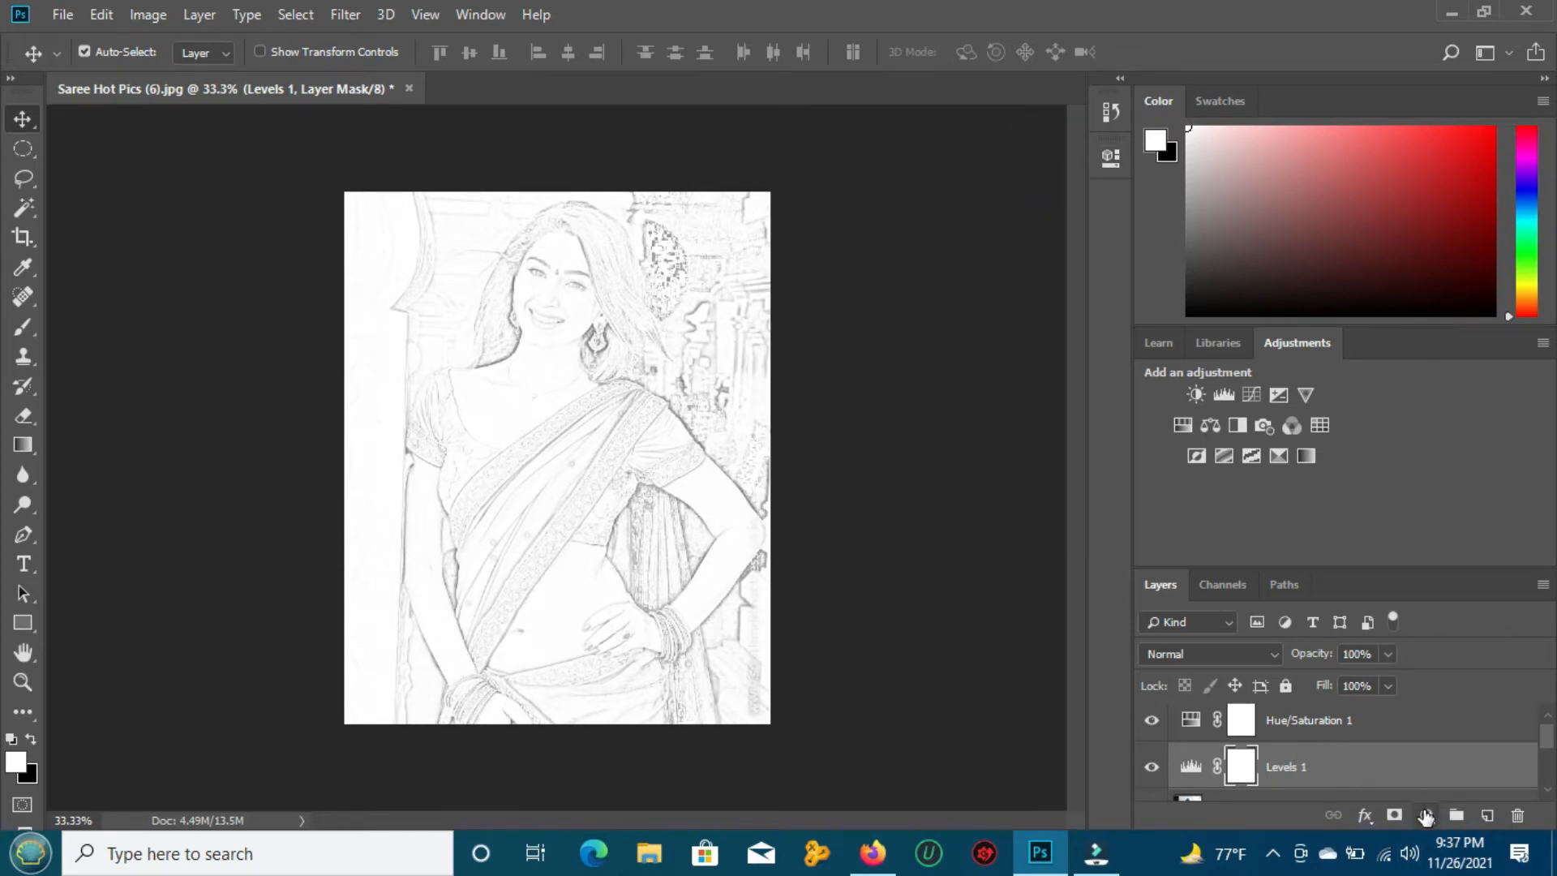
- Add a Brightness/Contrast adjustment layer above Levels 1 with Brightness at -75 and an increased Contrast
click(1424, 814)
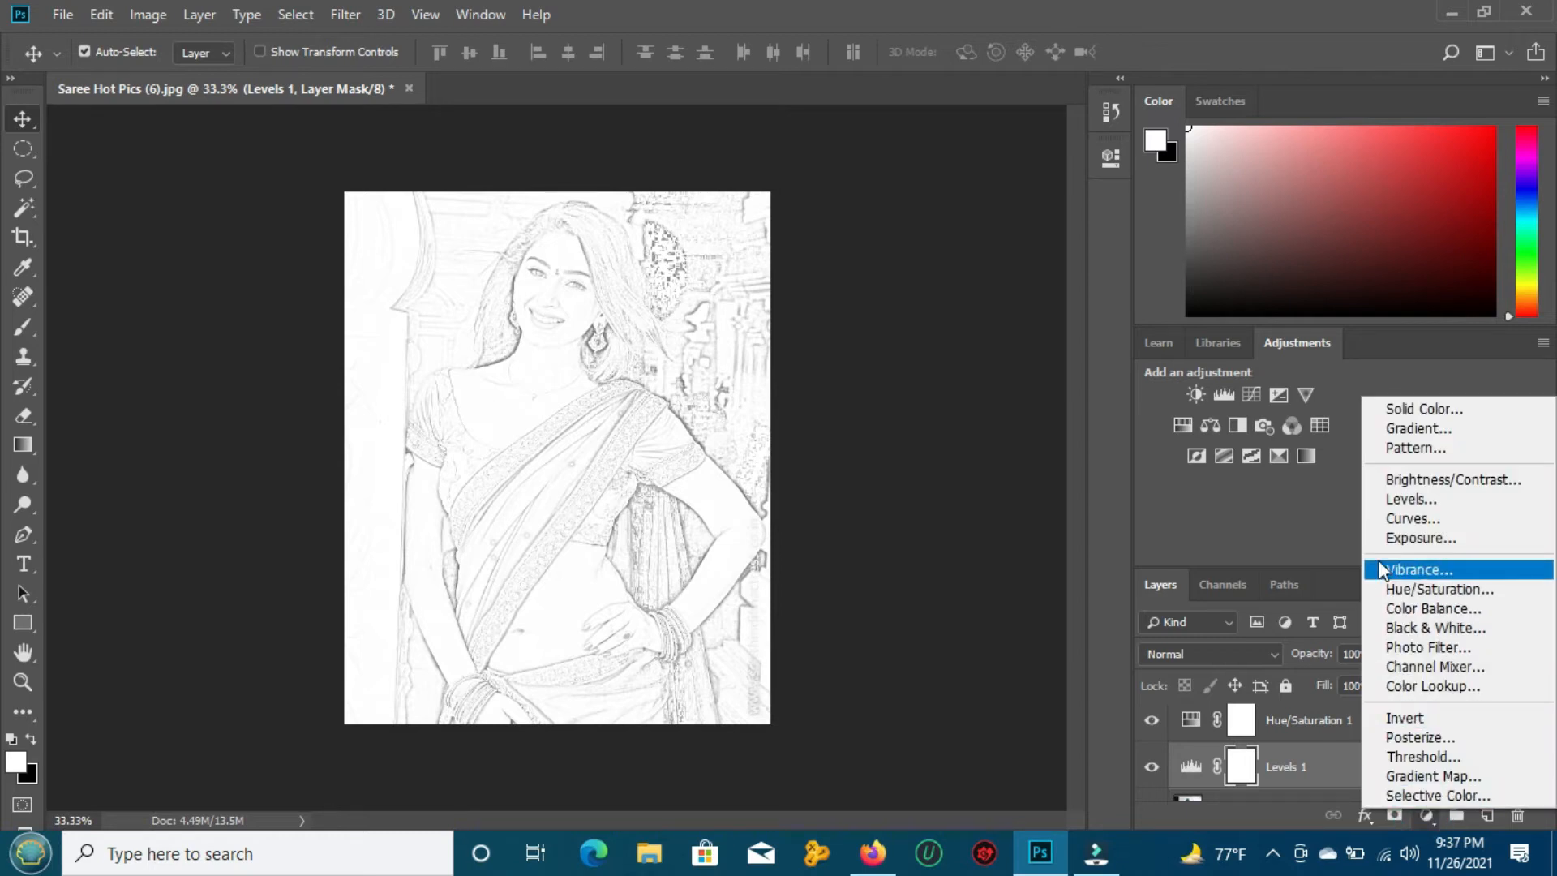
click(1424, 479)
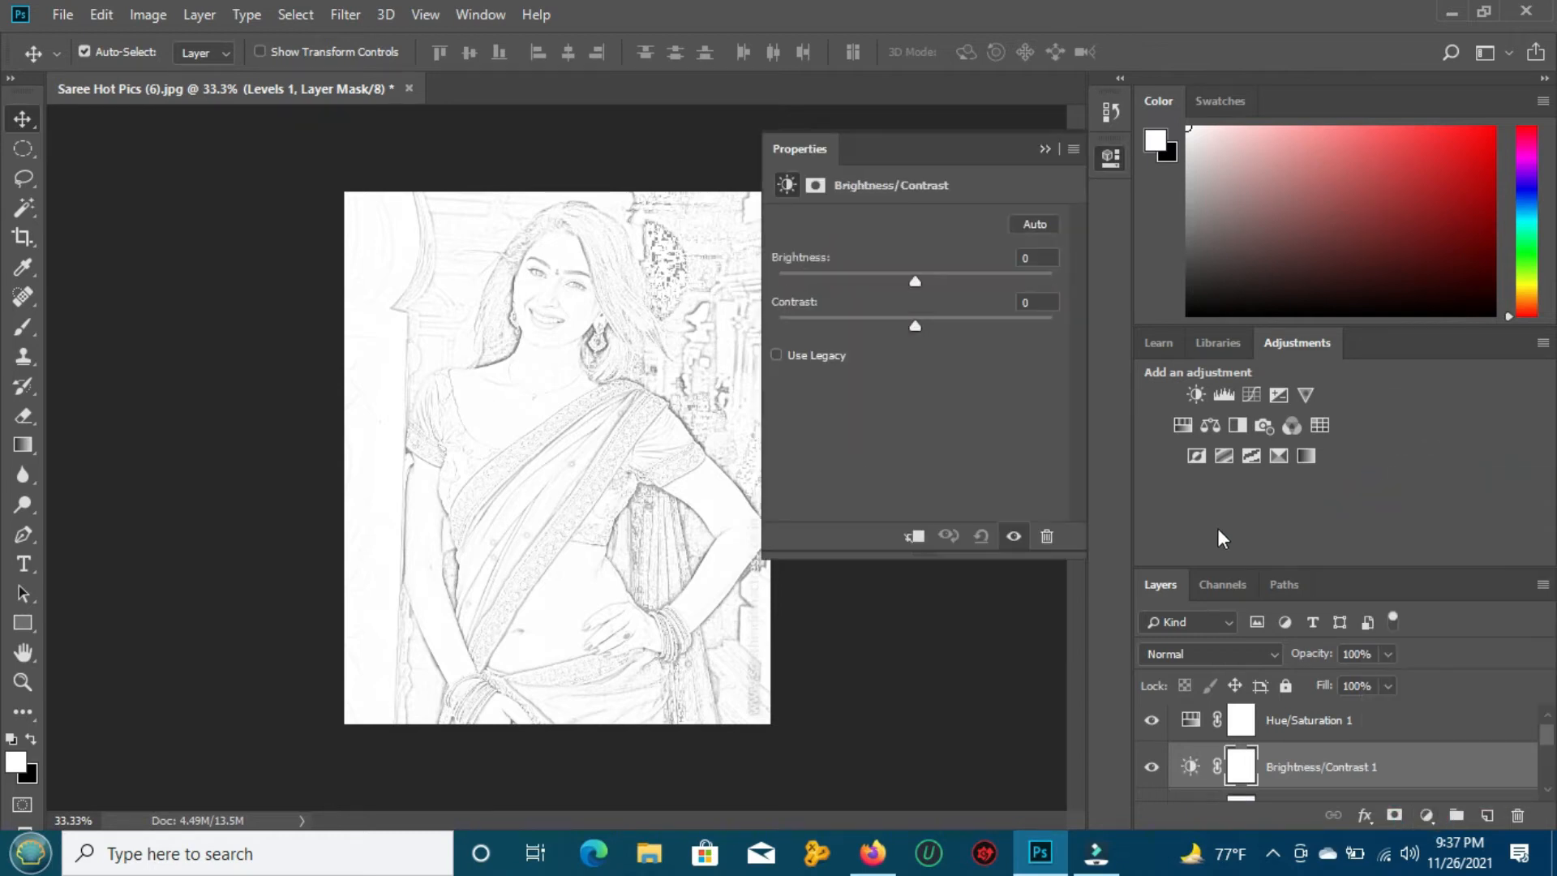
mouse_move(915, 283)
mouse_down()
mouse_move(884, 286)
mouse_move(947, 282)
mouse_move(851, 304)
mouse_up()
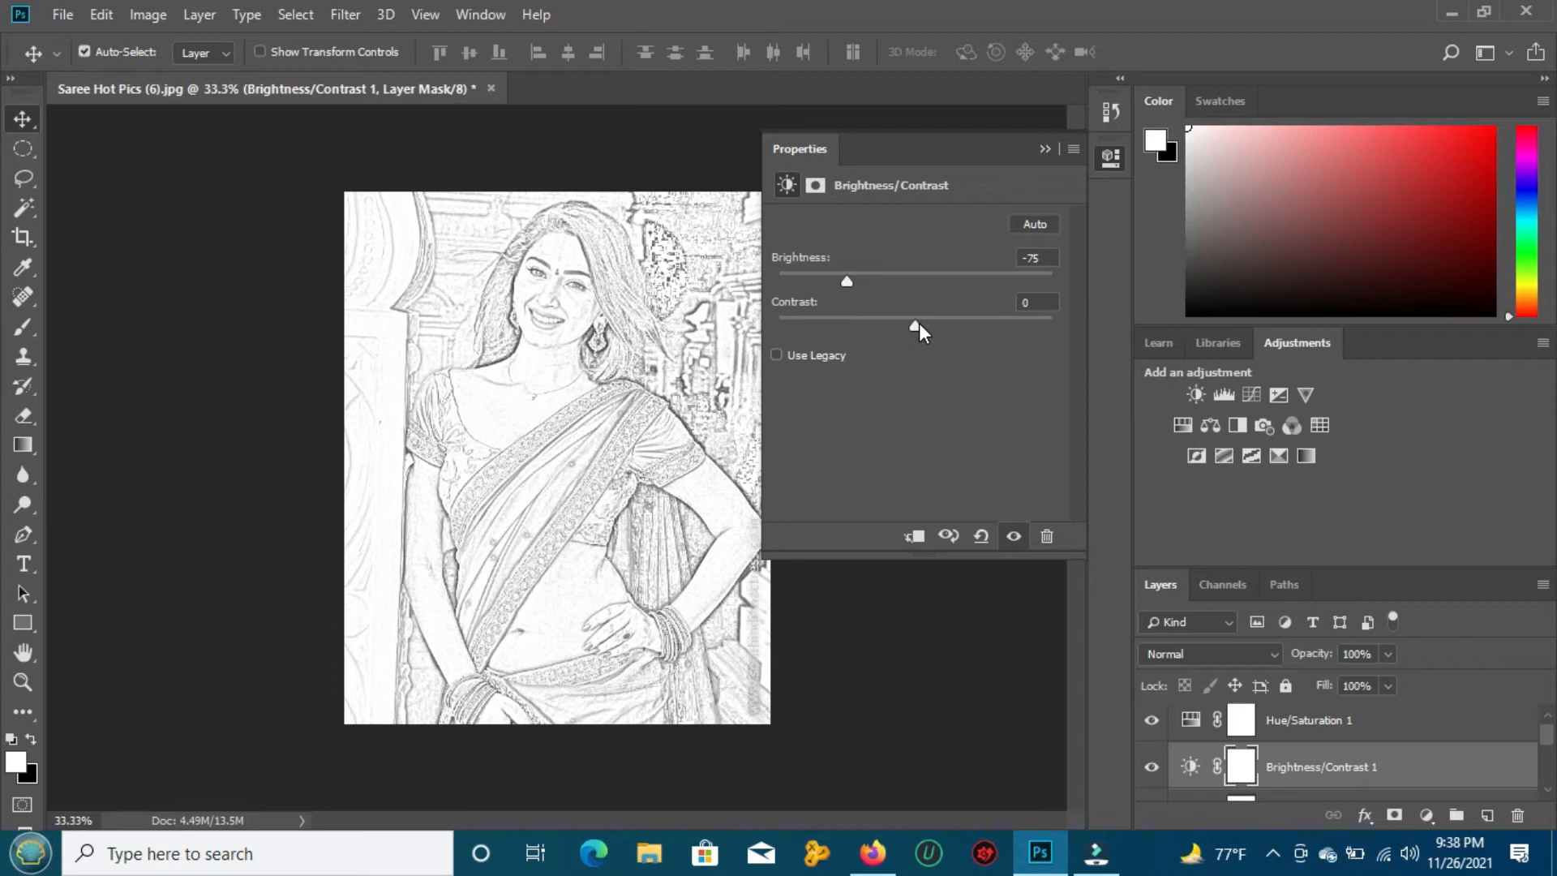
drag(918, 323, 975, 323)
click(1046, 149)
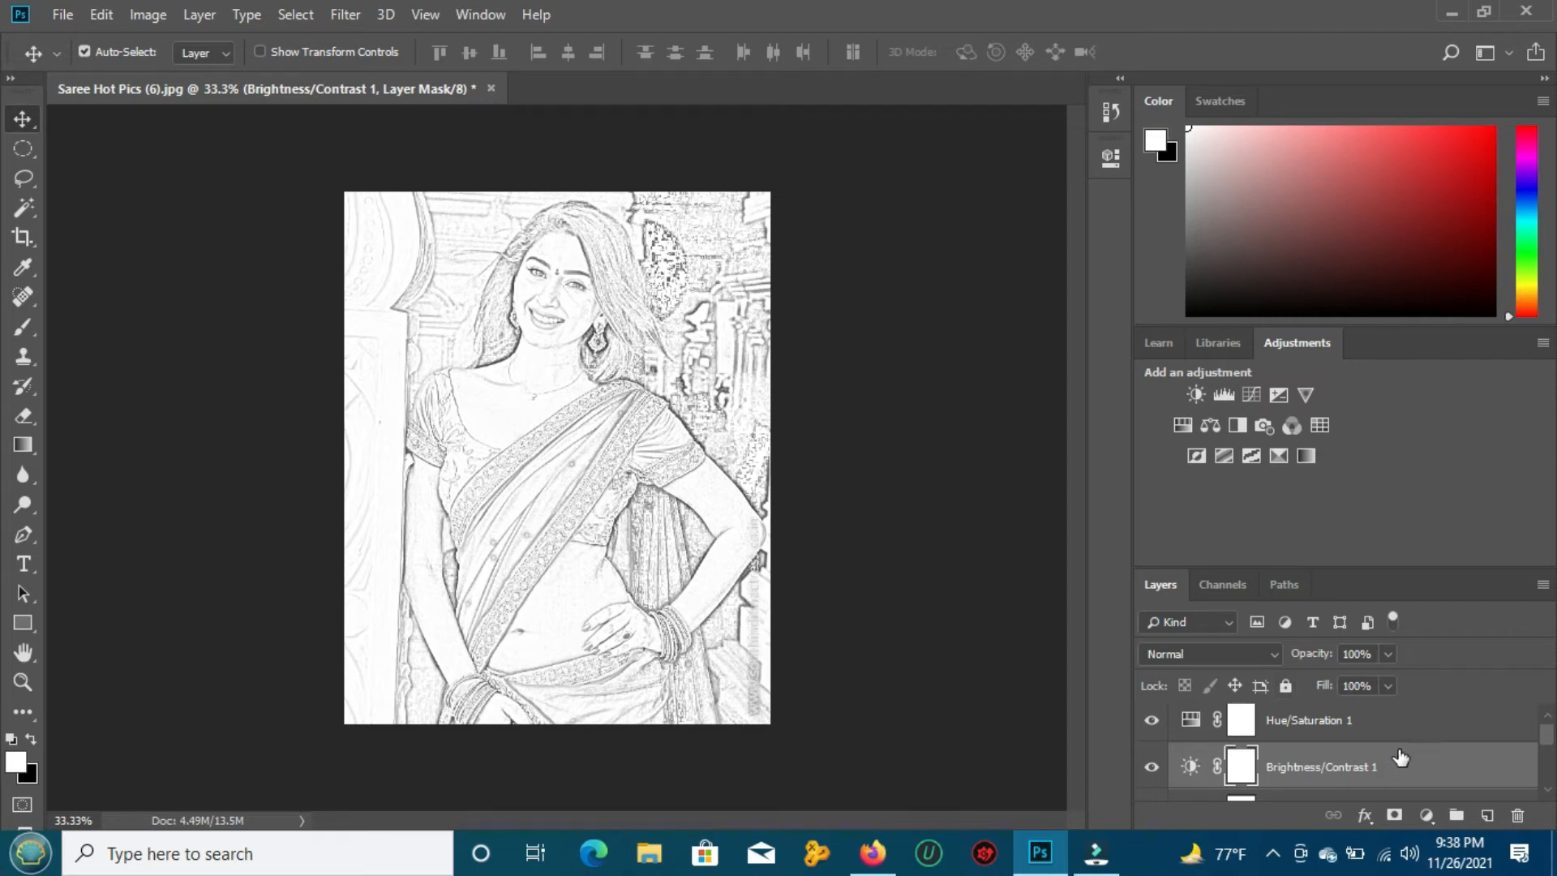
- Merge all visible layers into the Background layer and open the Smart Sharpen filter on it
key(ctrl)
key(ctrl+shift+e)
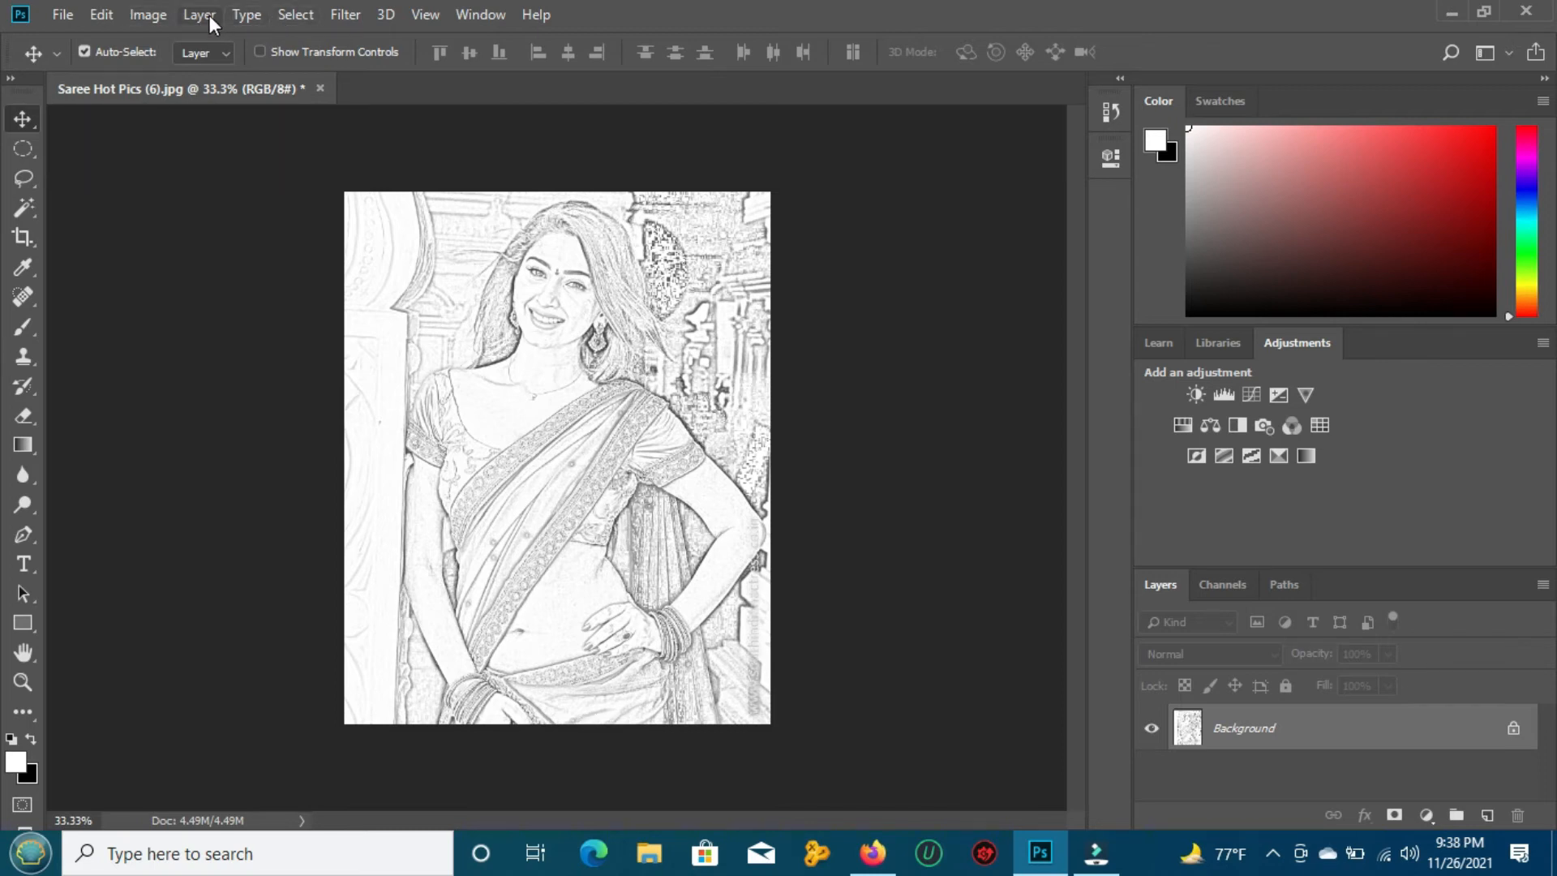
click(358, 14)
mouse_move(405, 299)
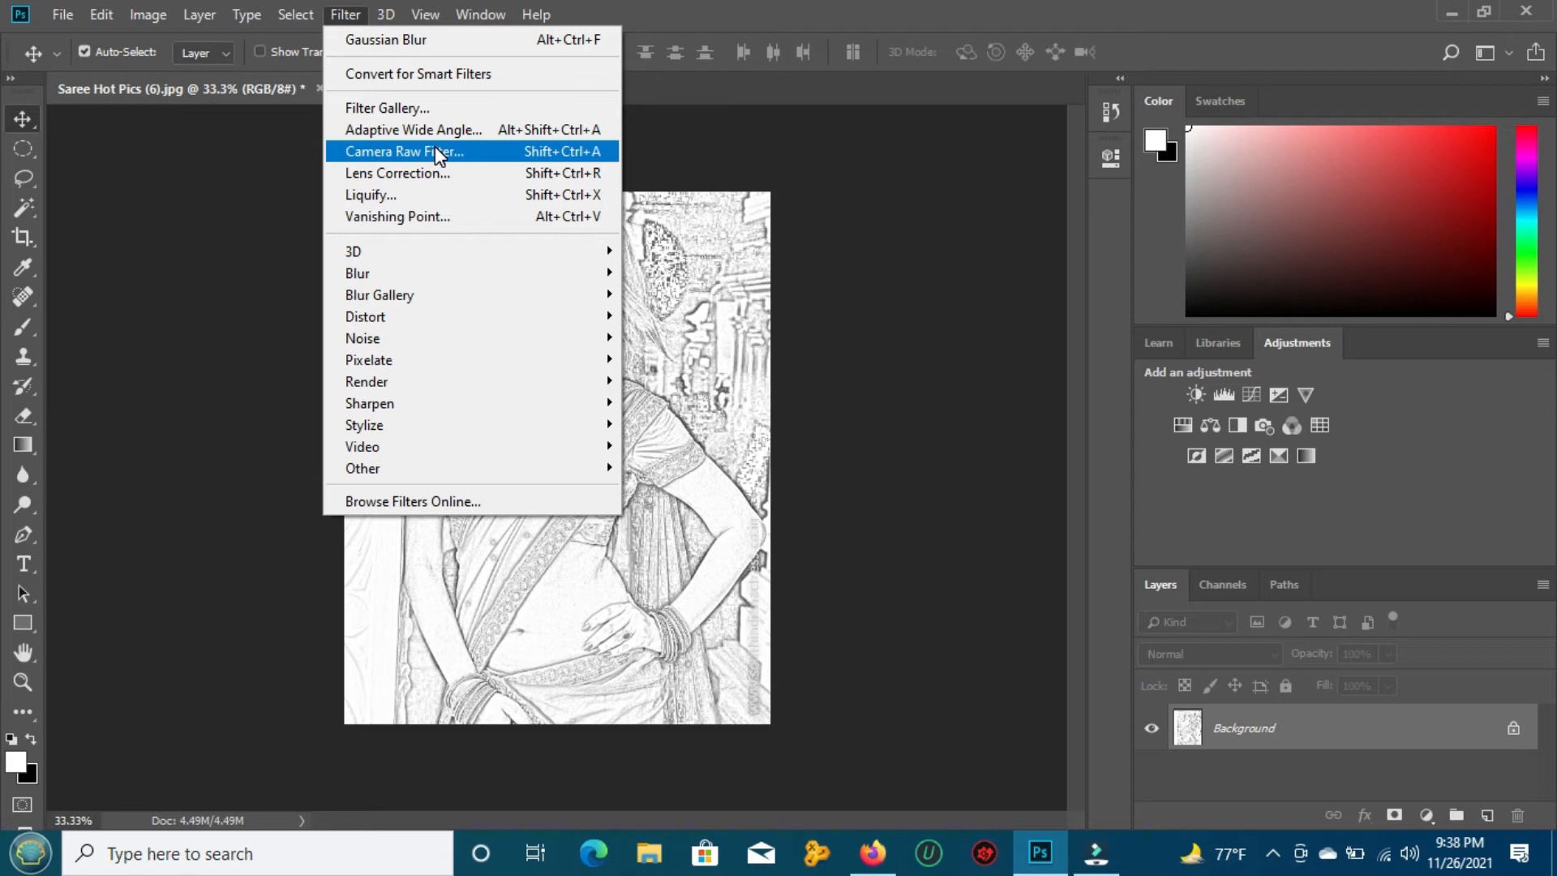
mouse_move(416, 361)
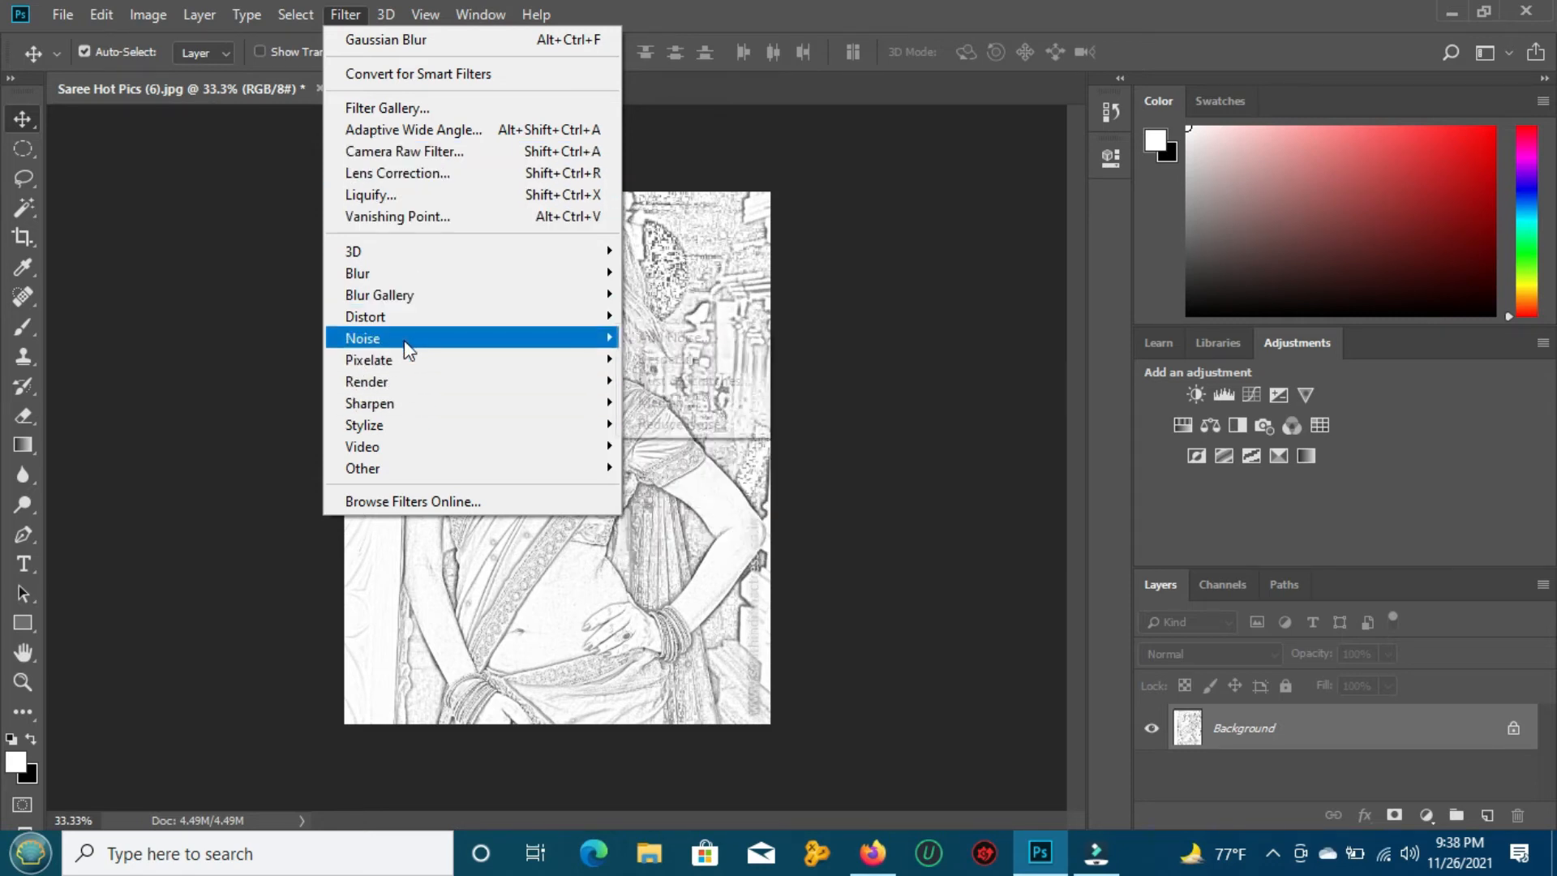
mouse_move(391, 400)
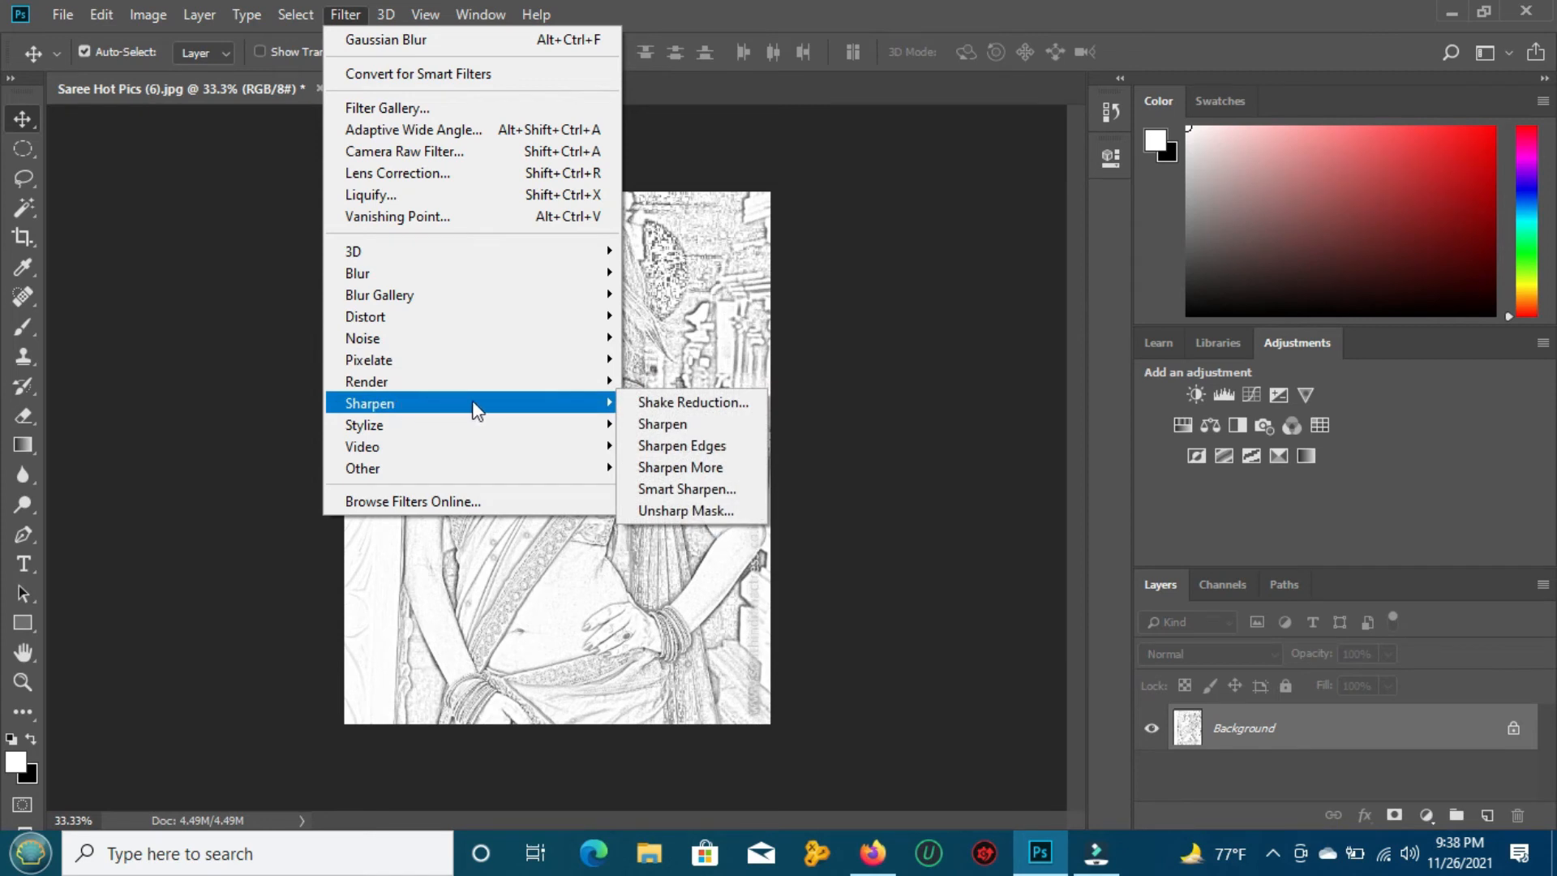
click(684, 486)
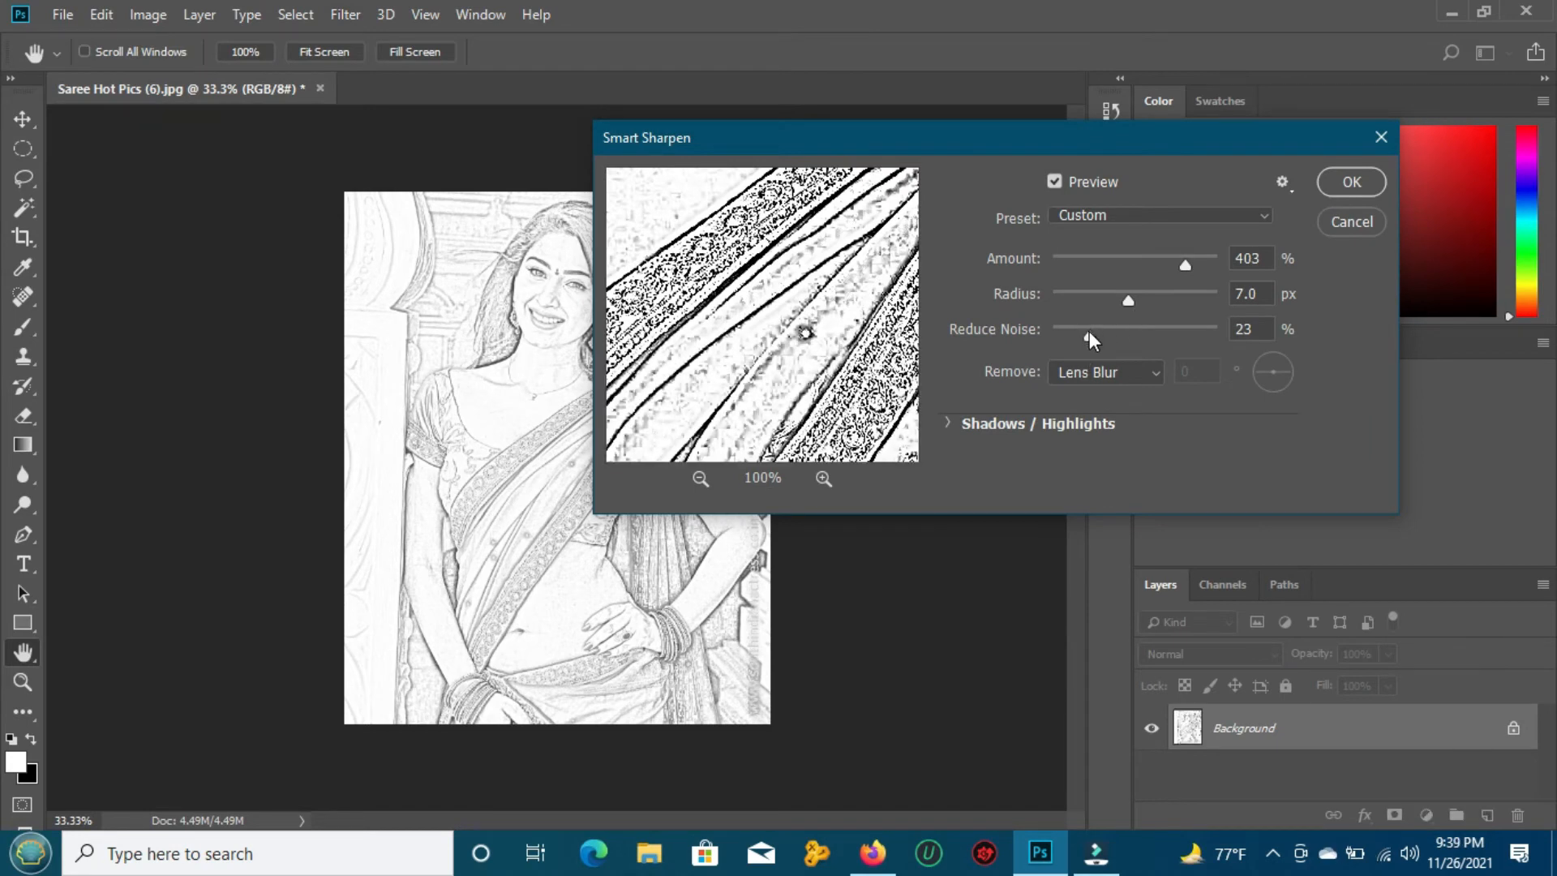
- Try Smart Sharpen with Amount 128%, Radius 4.9 px and Reduce Noise 14%
drag(1088, 331, 1127, 334)
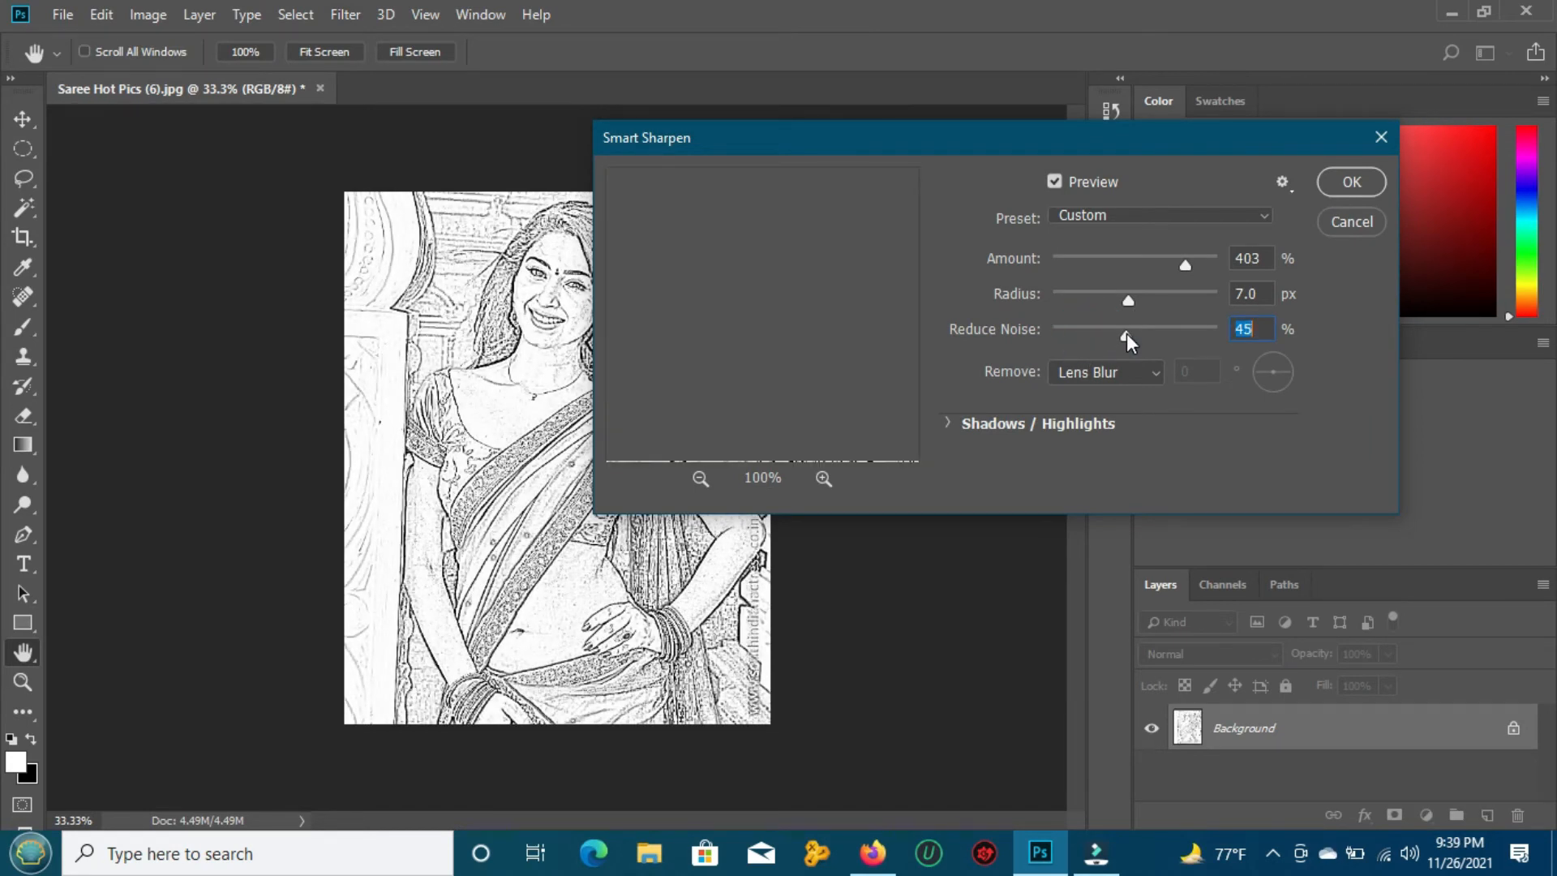
drag(1126, 333, 1075, 334)
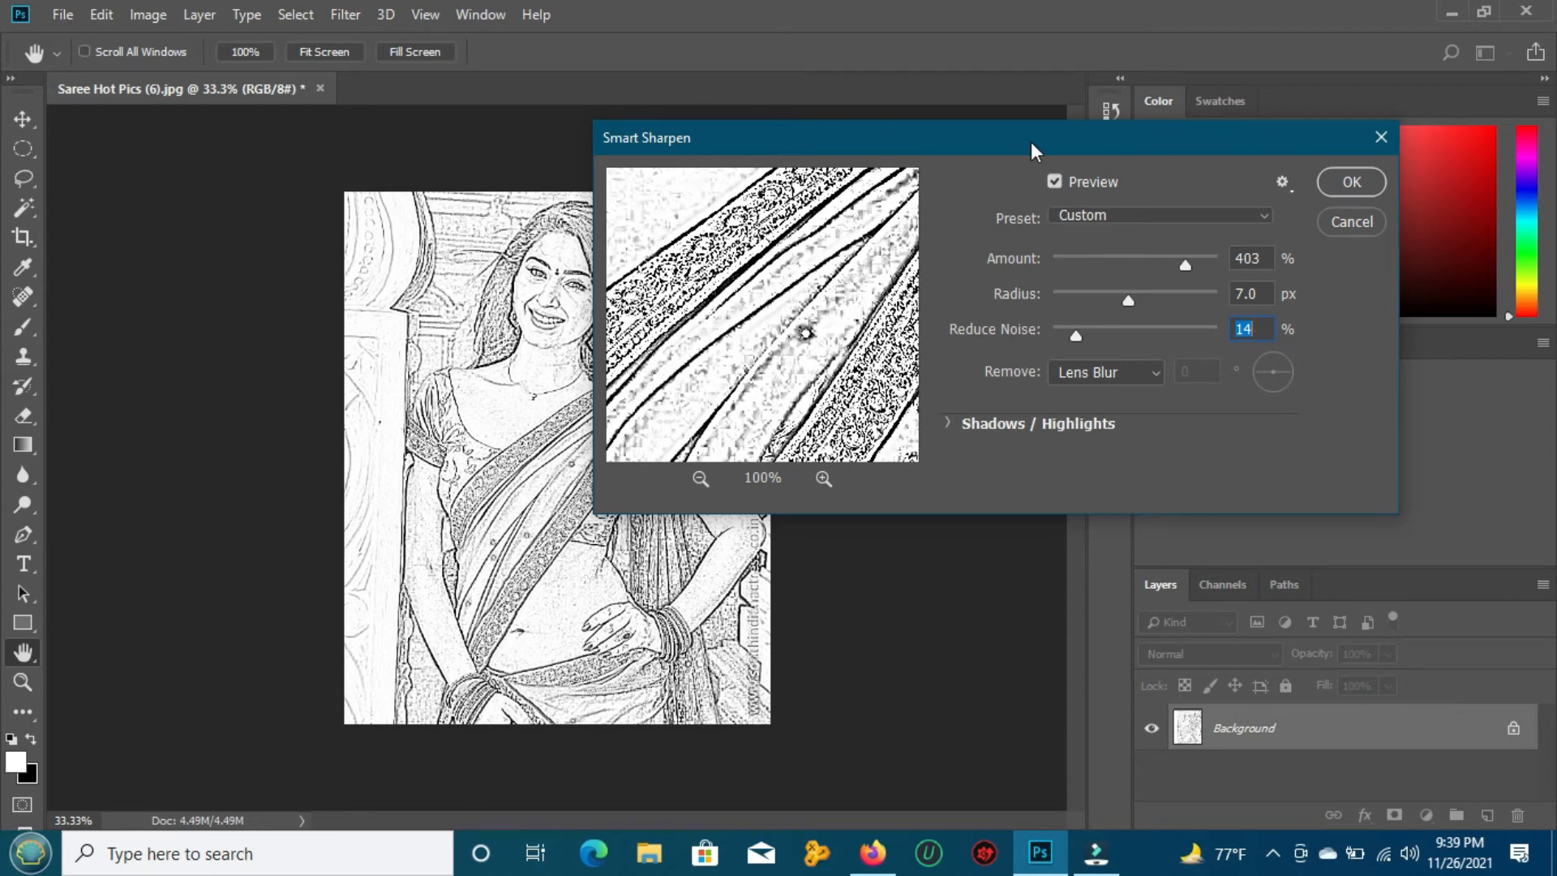
drag(1032, 135, 1125, 134)
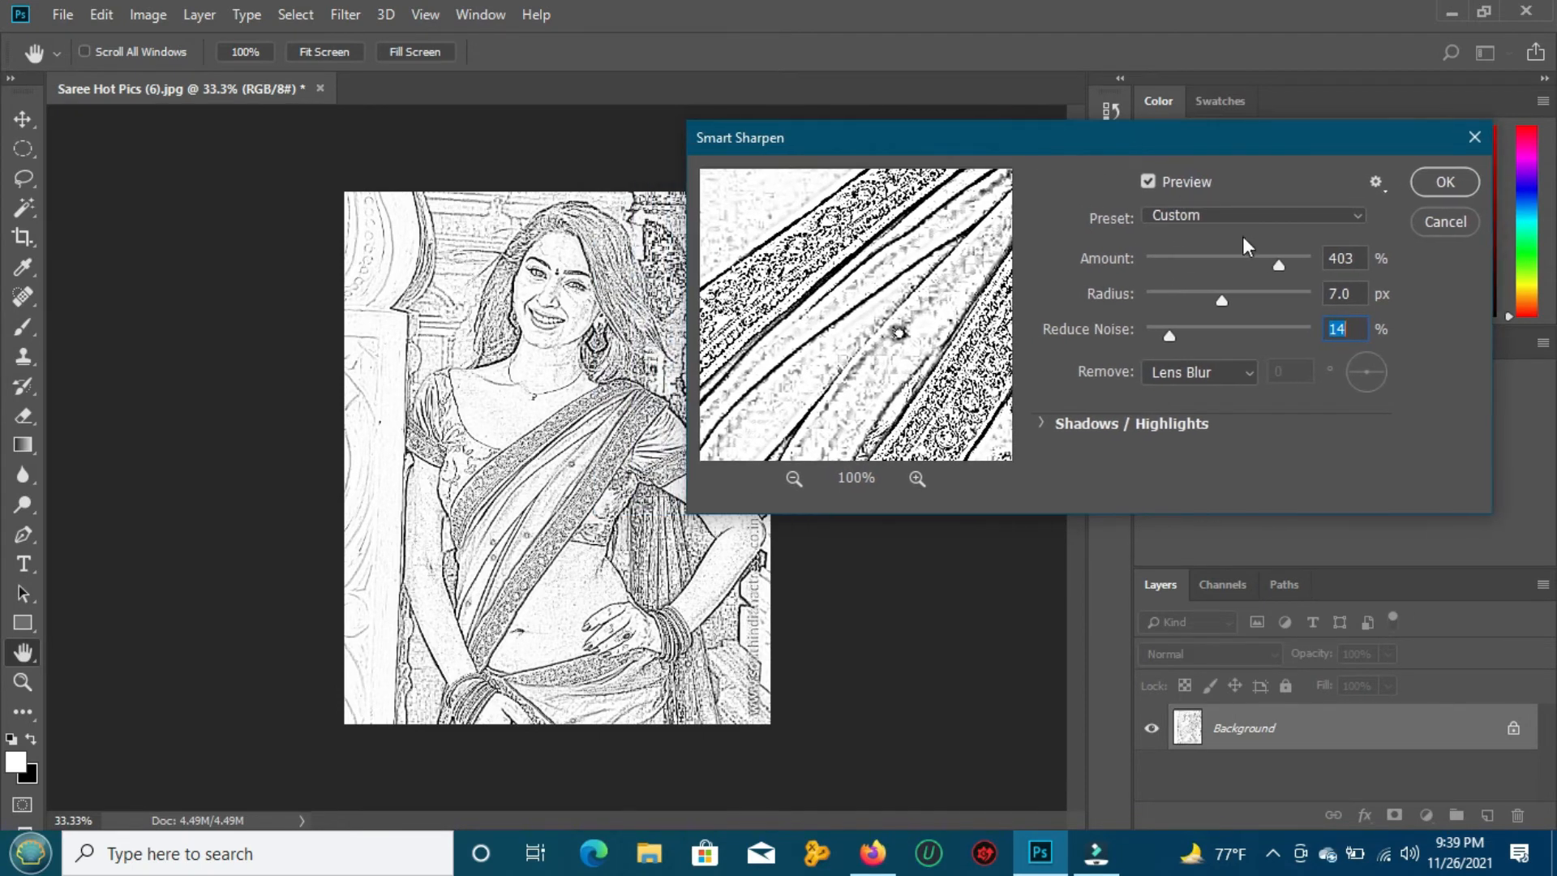
drag(1281, 265, 1253, 264)
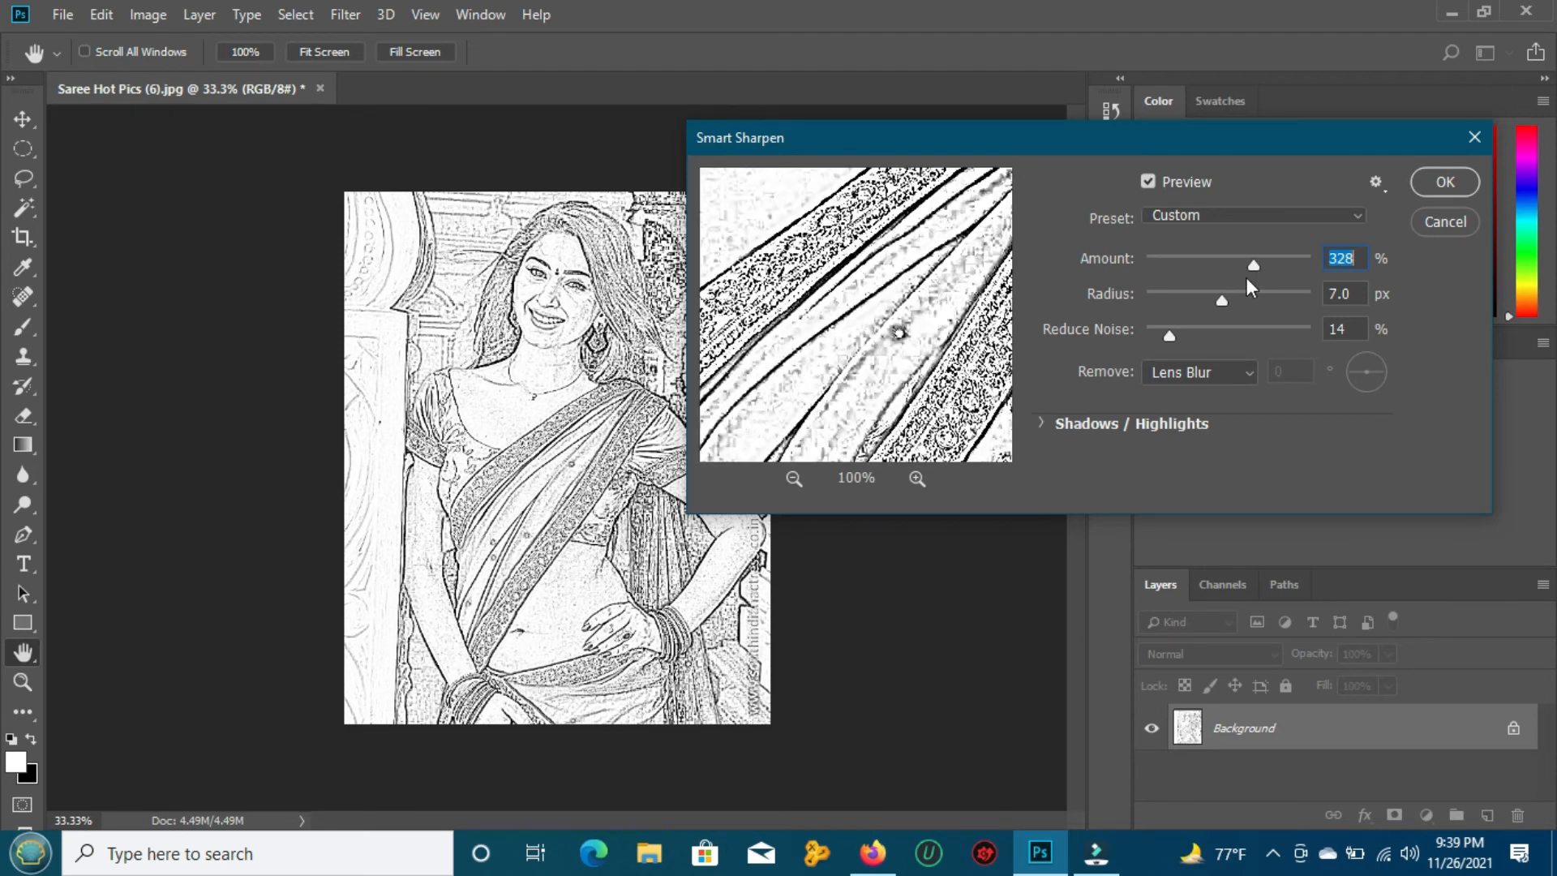
drag(1255, 264, 1188, 261)
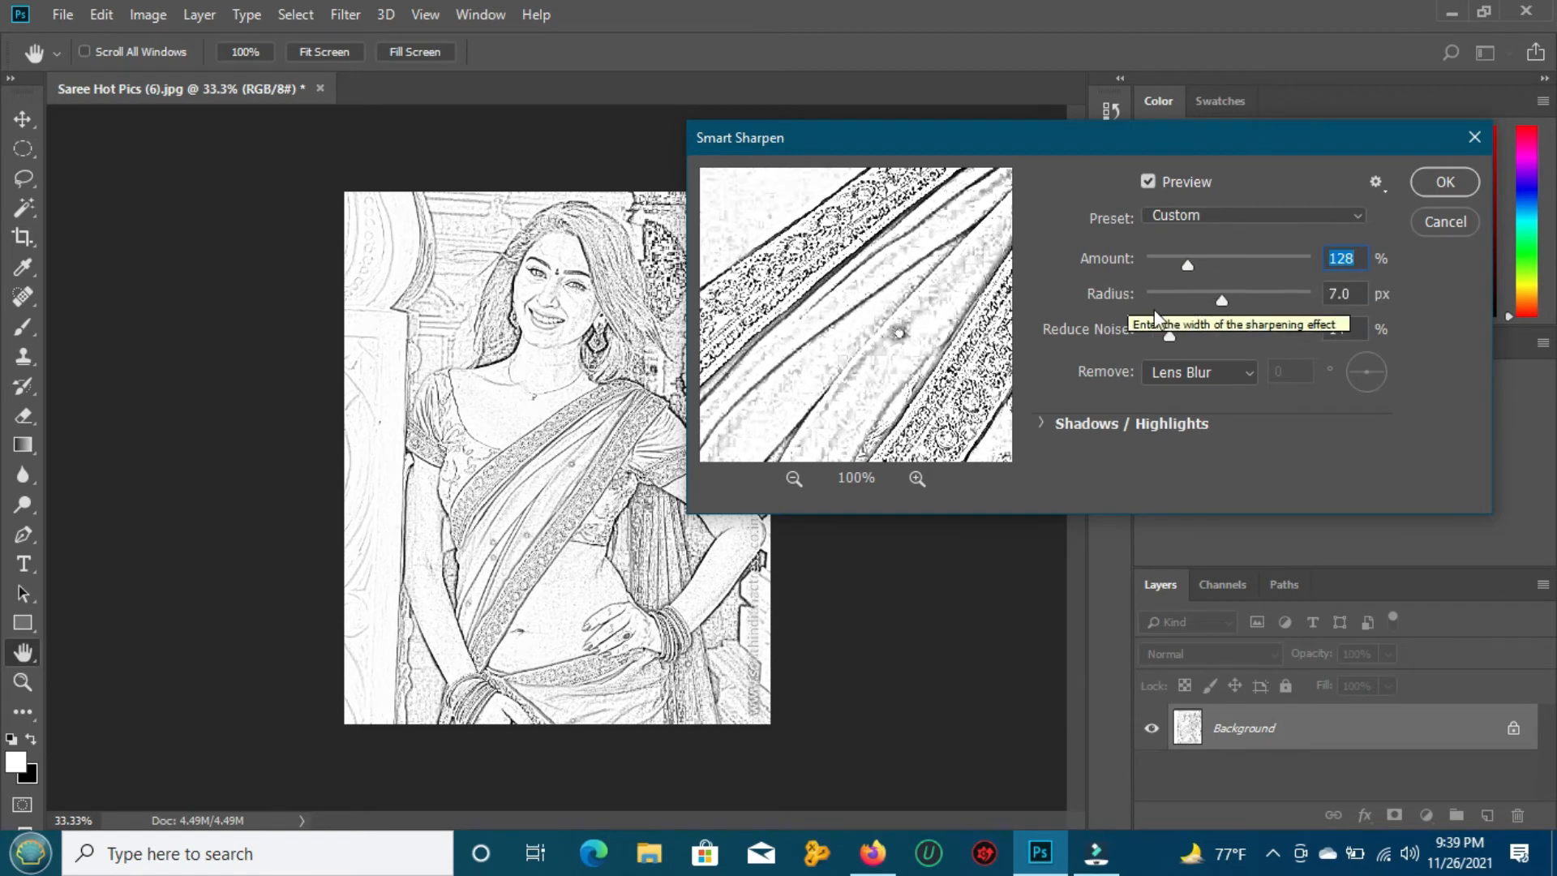
mouse_move(1220, 300)
mouse_down()
mouse_move(1198, 301)
mouse_move(1244, 301)
mouse_up()
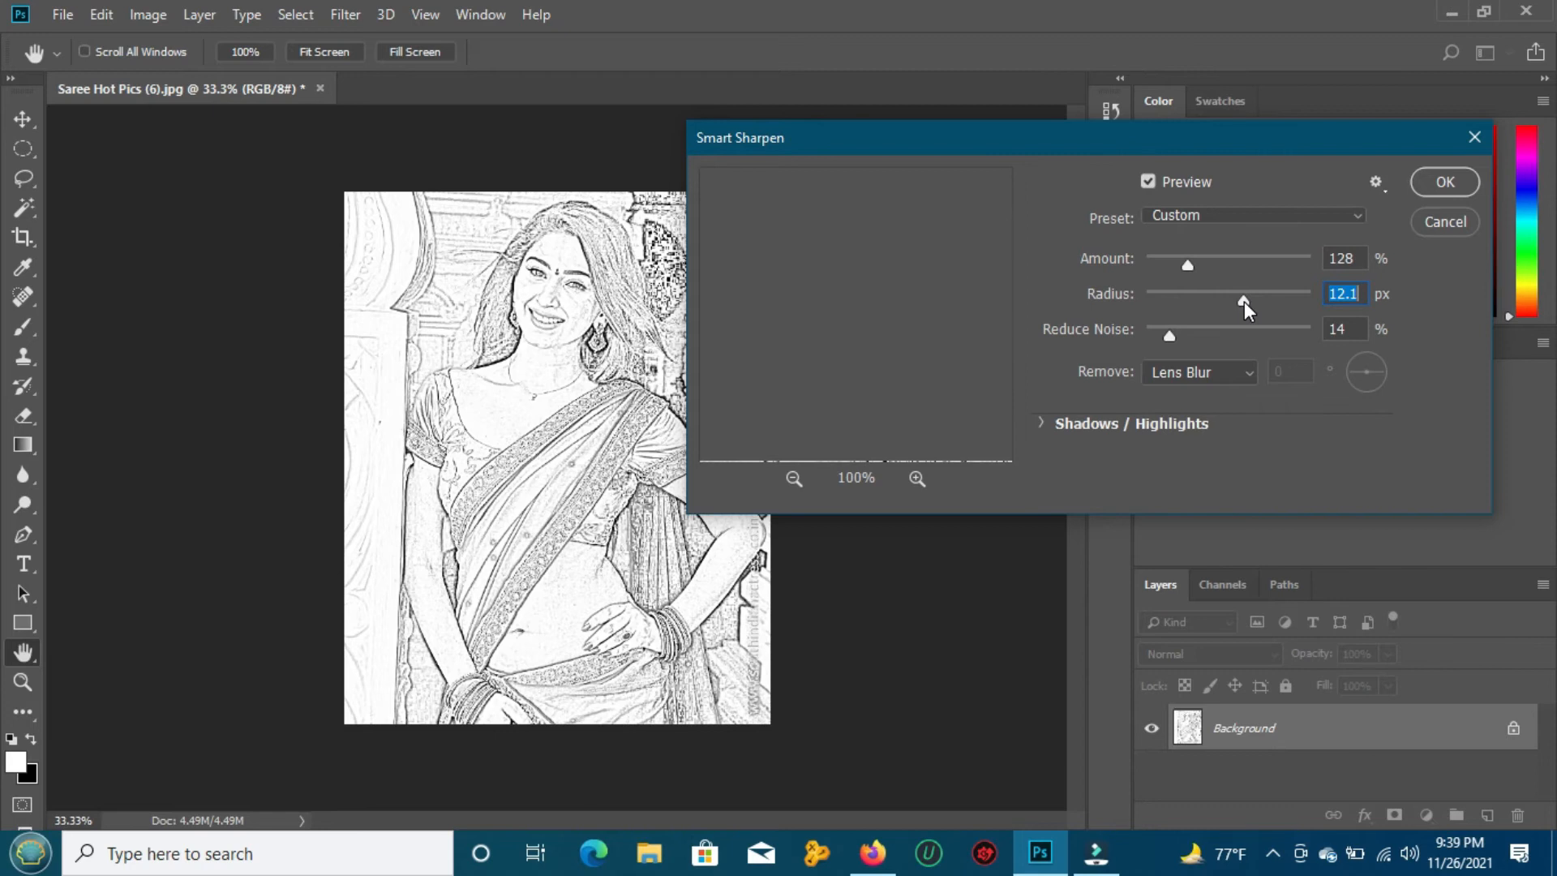
drag(1244, 300, 1213, 300)
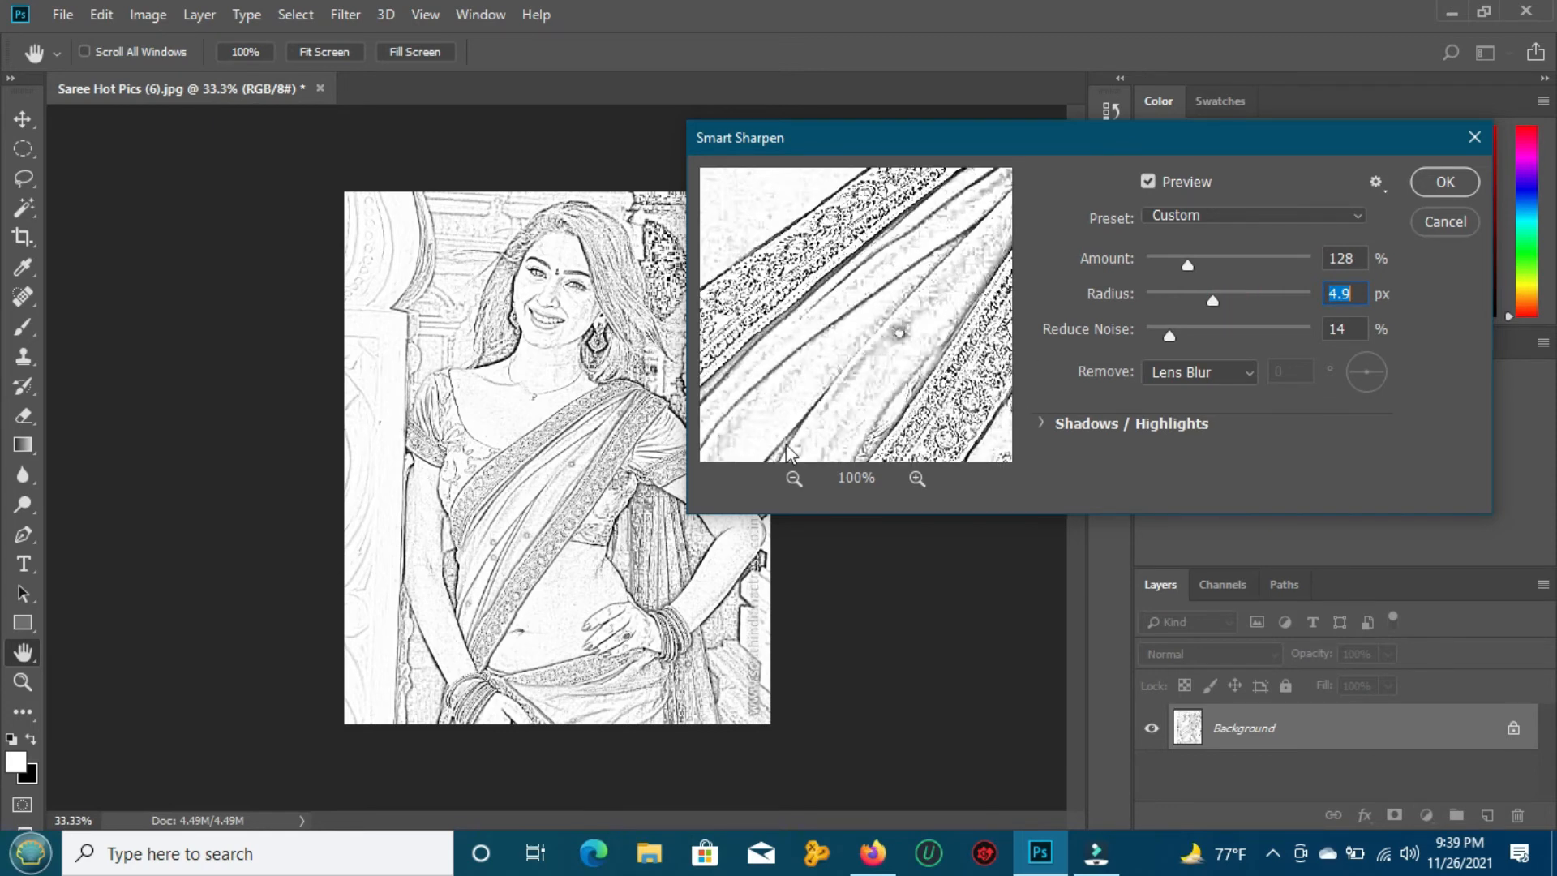
- Fit the whole image in the filter preview and apply Smart Sharpen with Amount 48%, Radius 0.9 px and Reduce Noise 34%
click(794, 479)
click(795, 478)
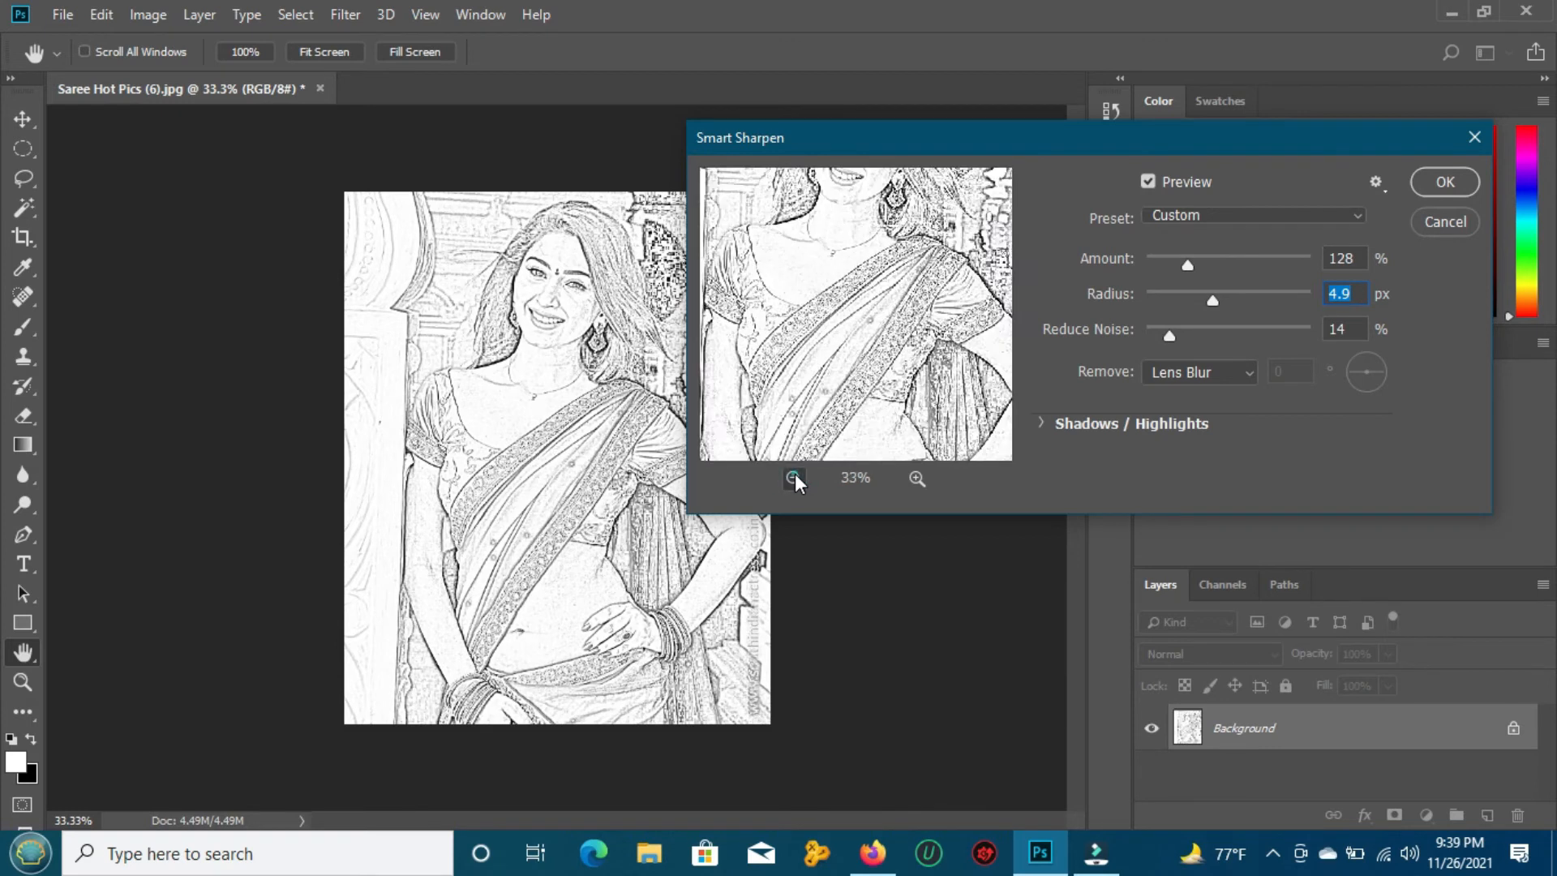
click(793, 478)
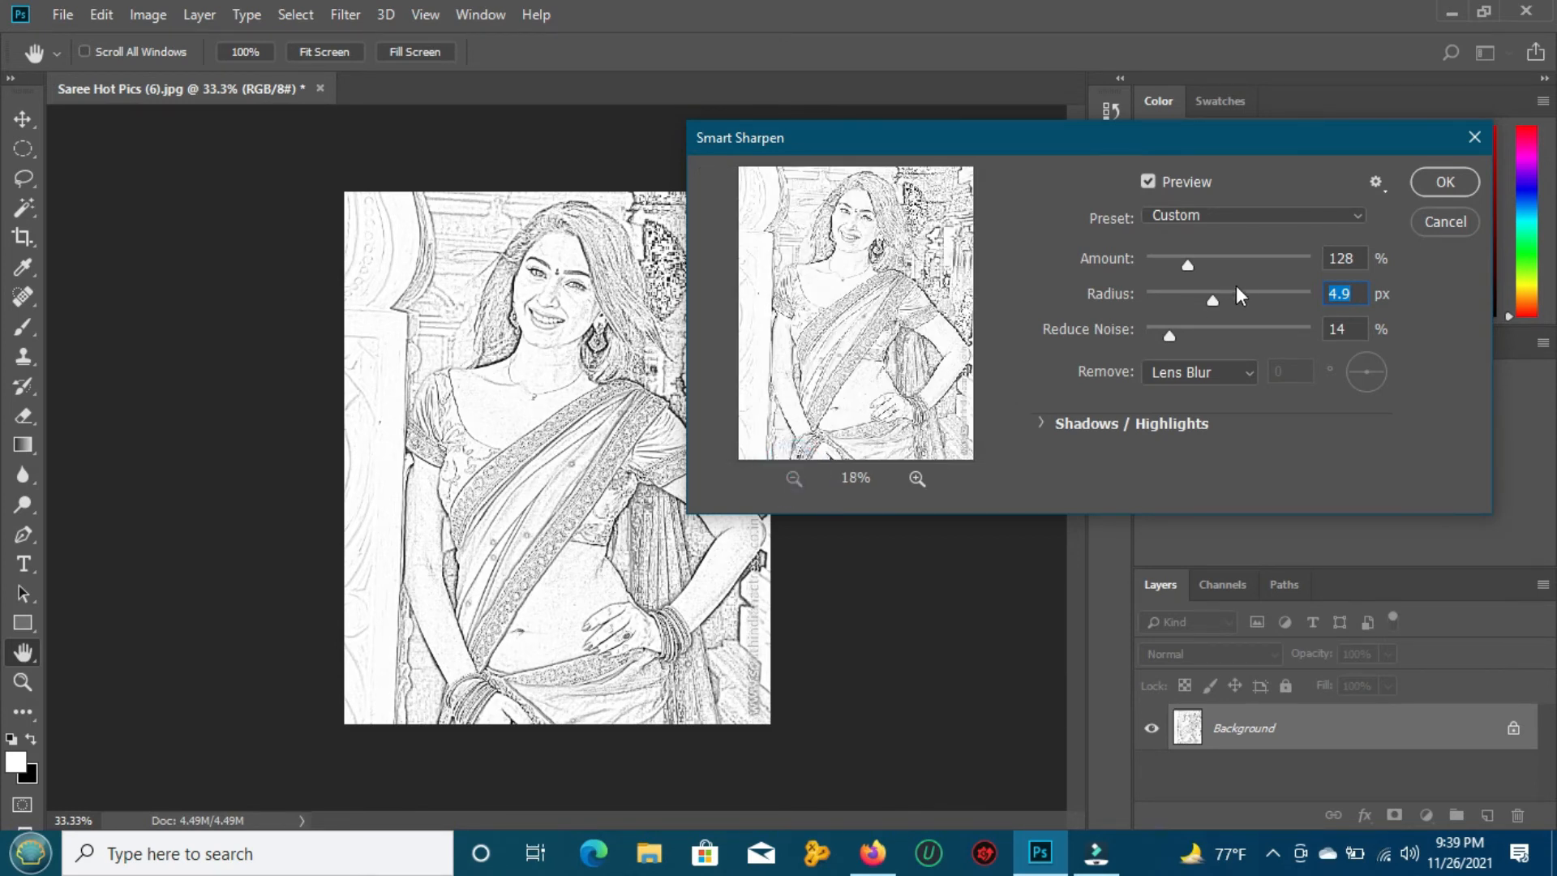
mouse_move(1172, 333)
mouse_down()
mouse_move(1227, 334)
mouse_move(1197, 333)
mouse_up()
drag(1186, 266, 1204, 333)
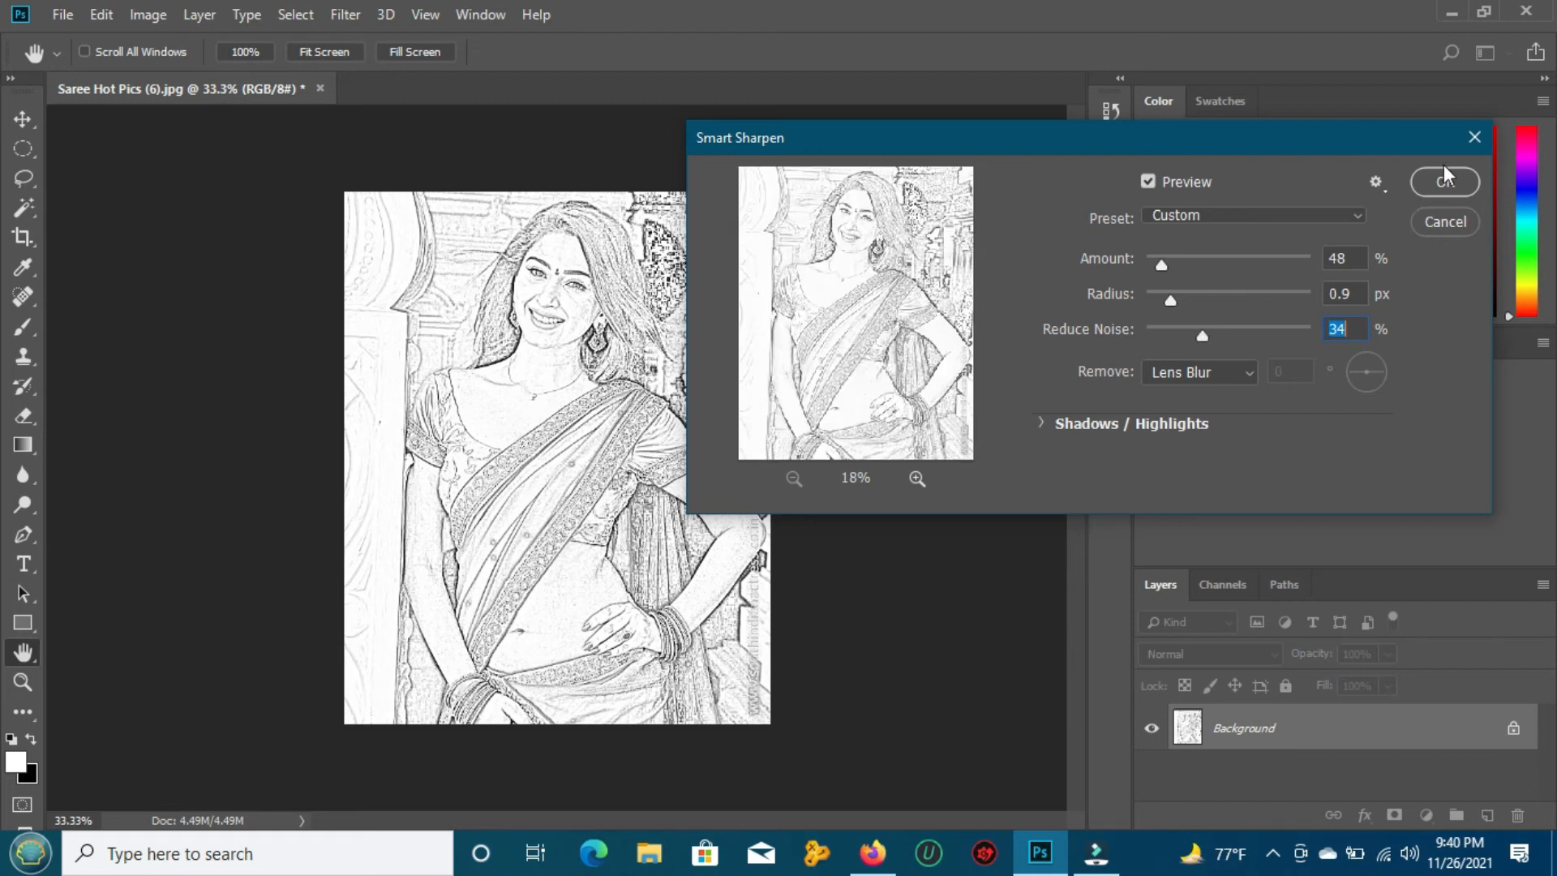
click(1451, 183)
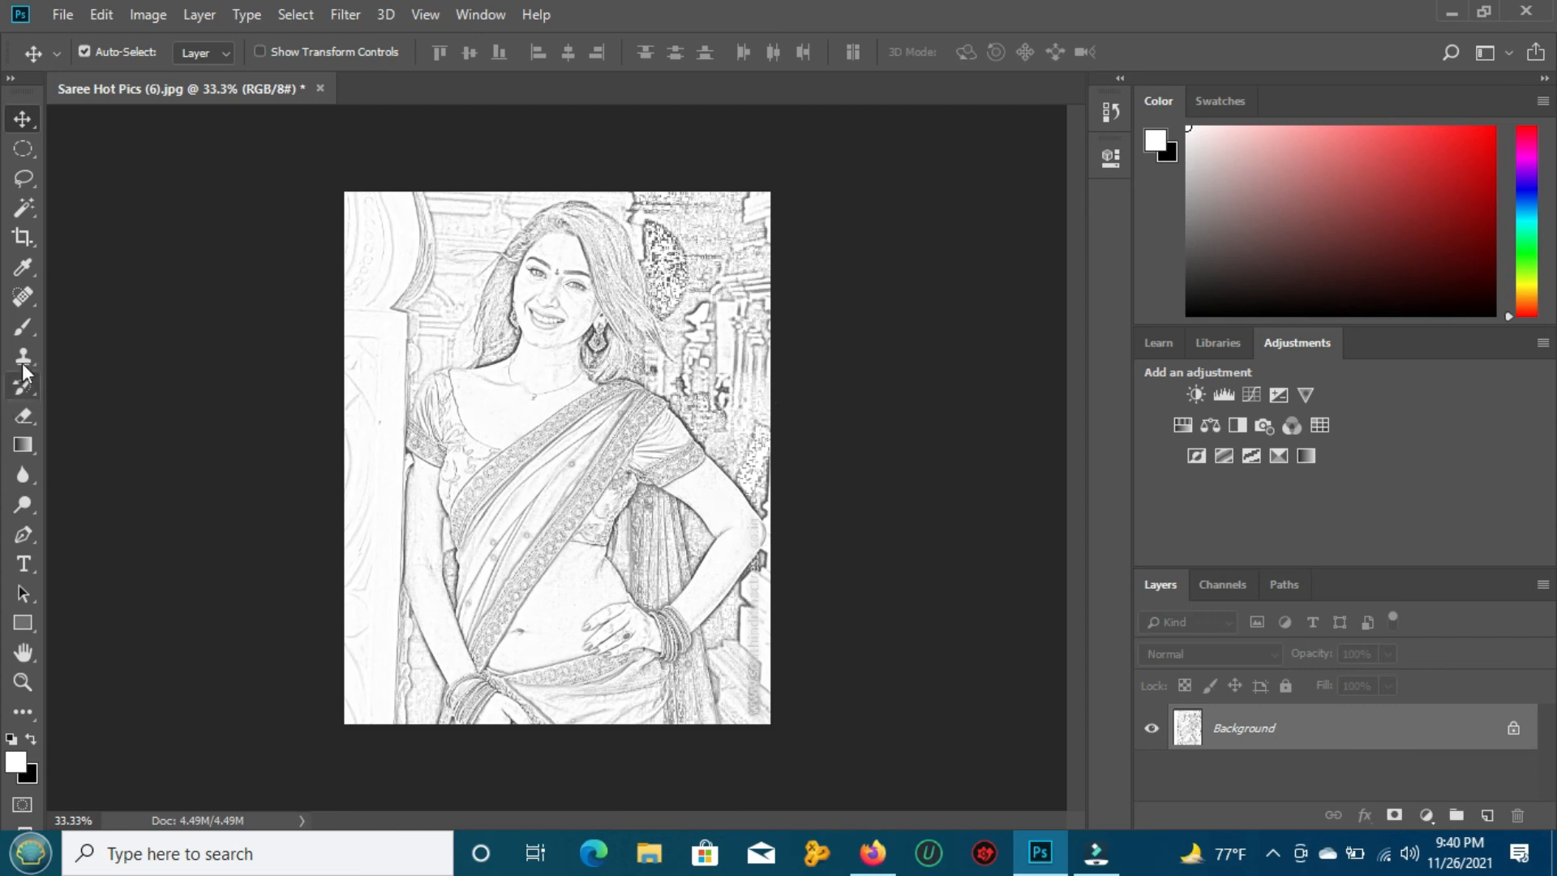
- Save the sketch to the Desktop in PNG format as Saree Hot Pics (6), with the large file size option
click(62, 13)
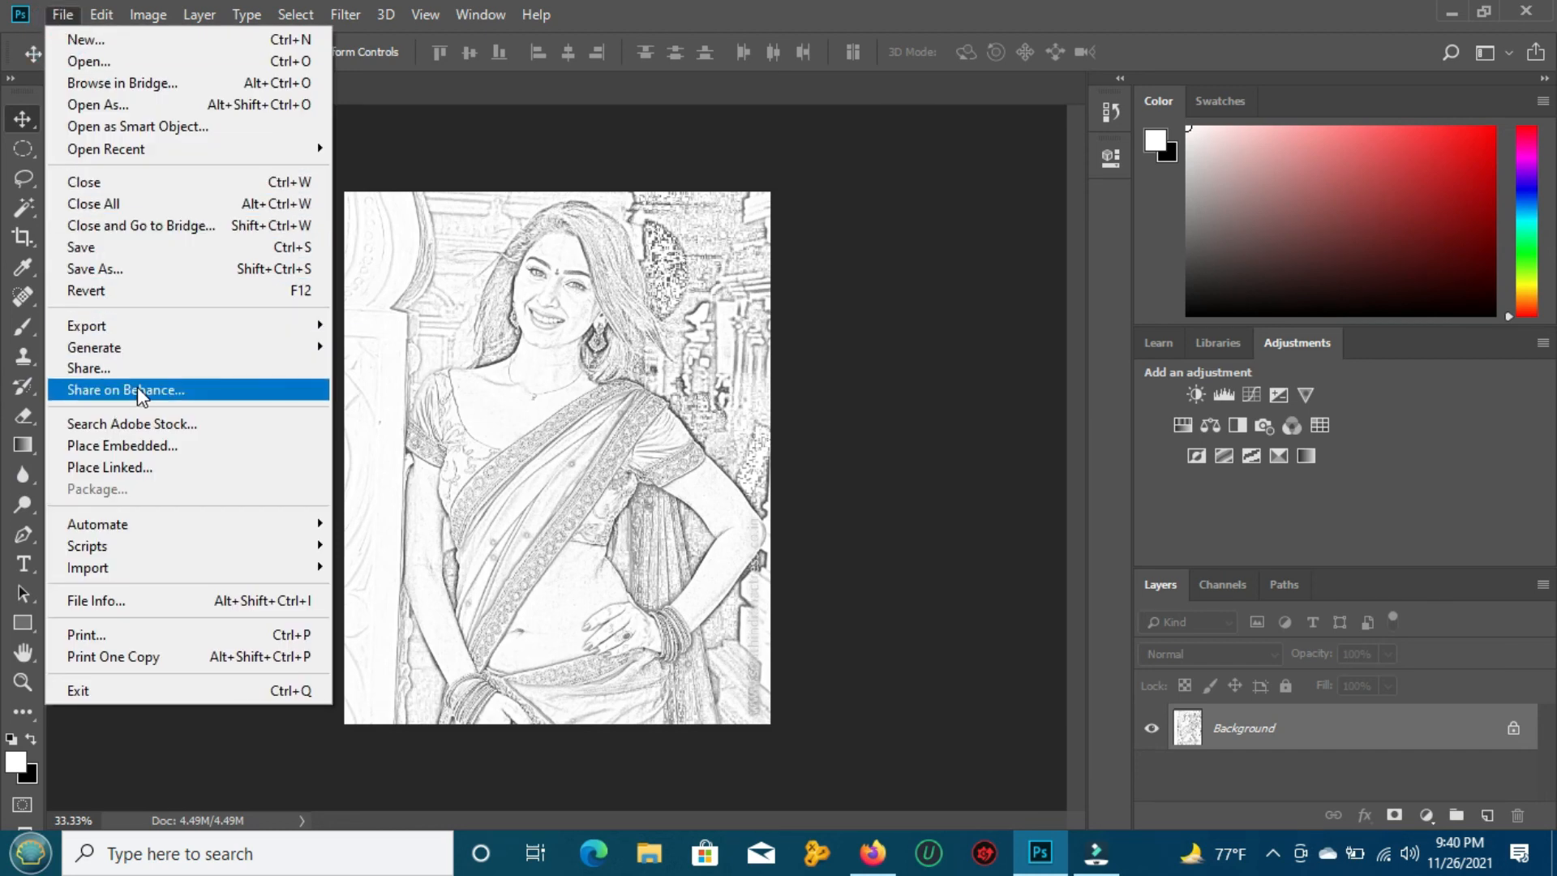
click(119, 266)
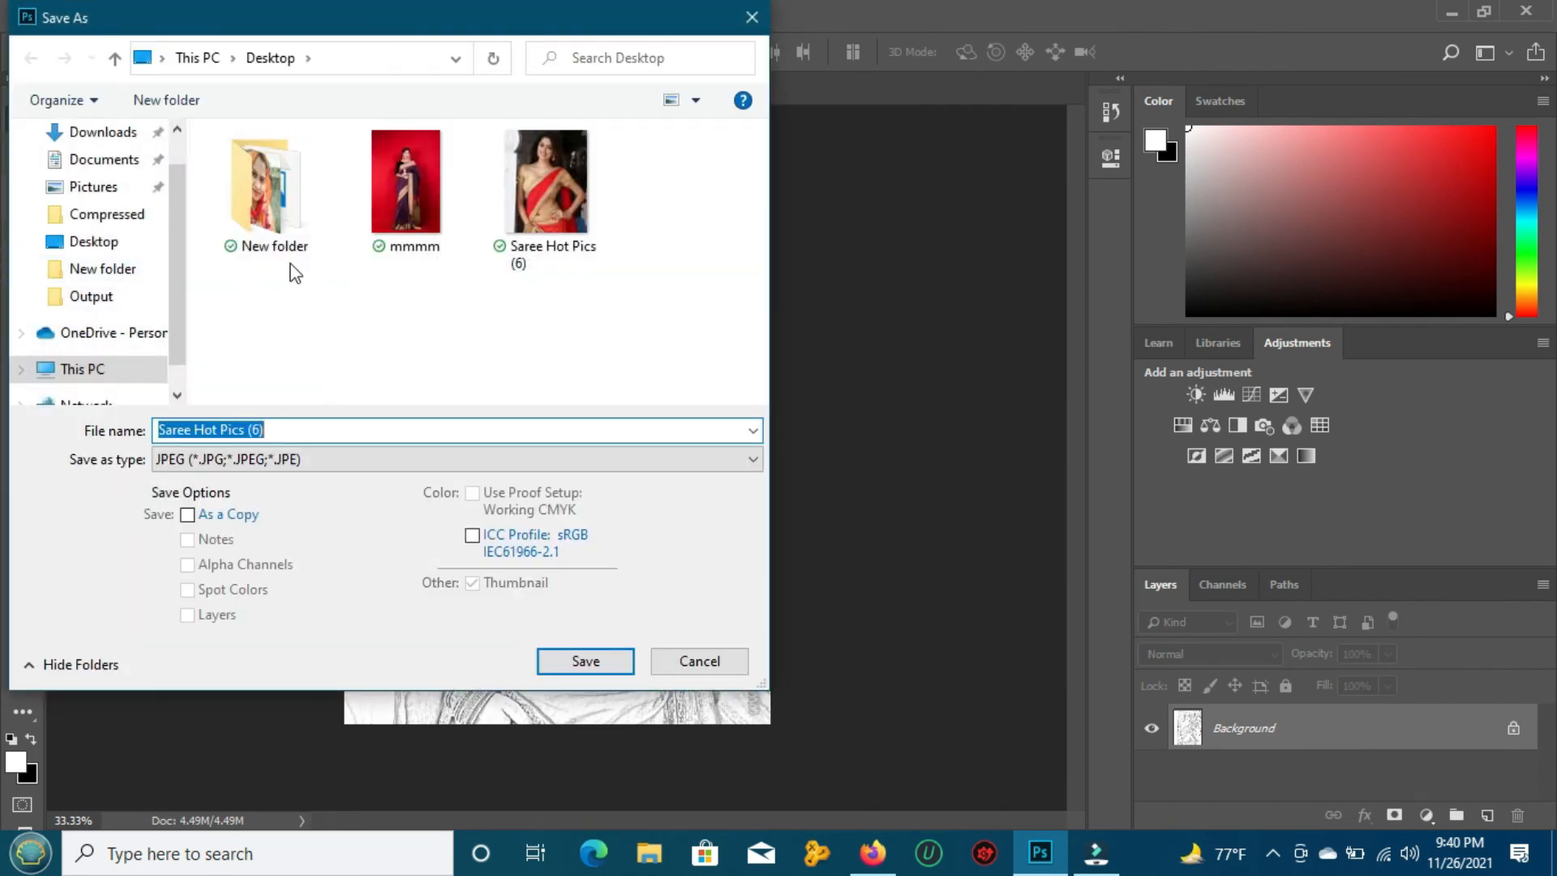
click(111, 242)
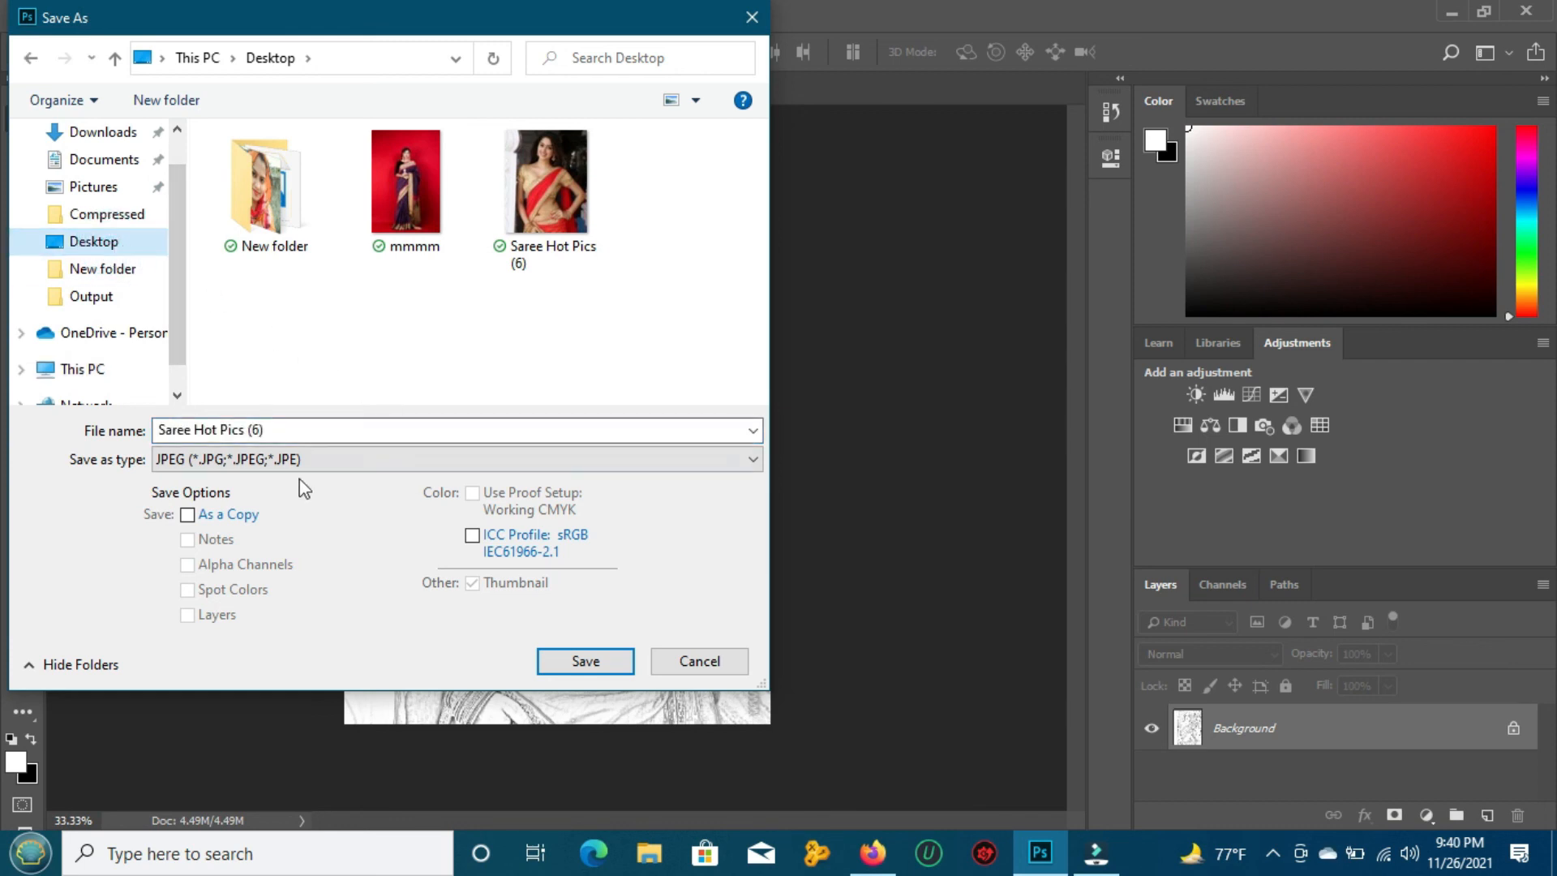
click(753, 459)
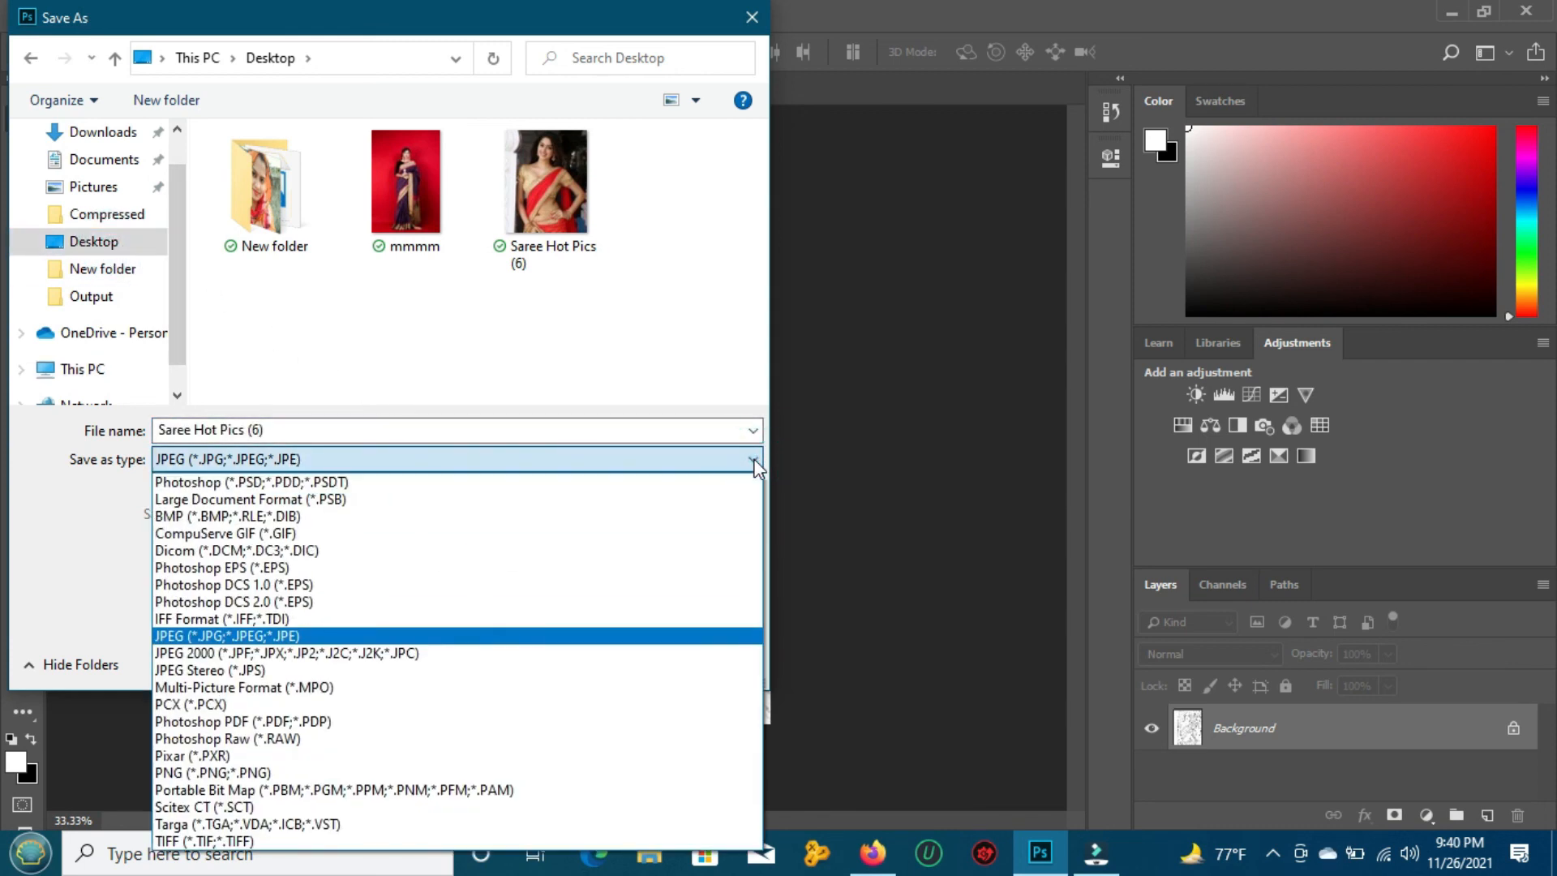
click(268, 775)
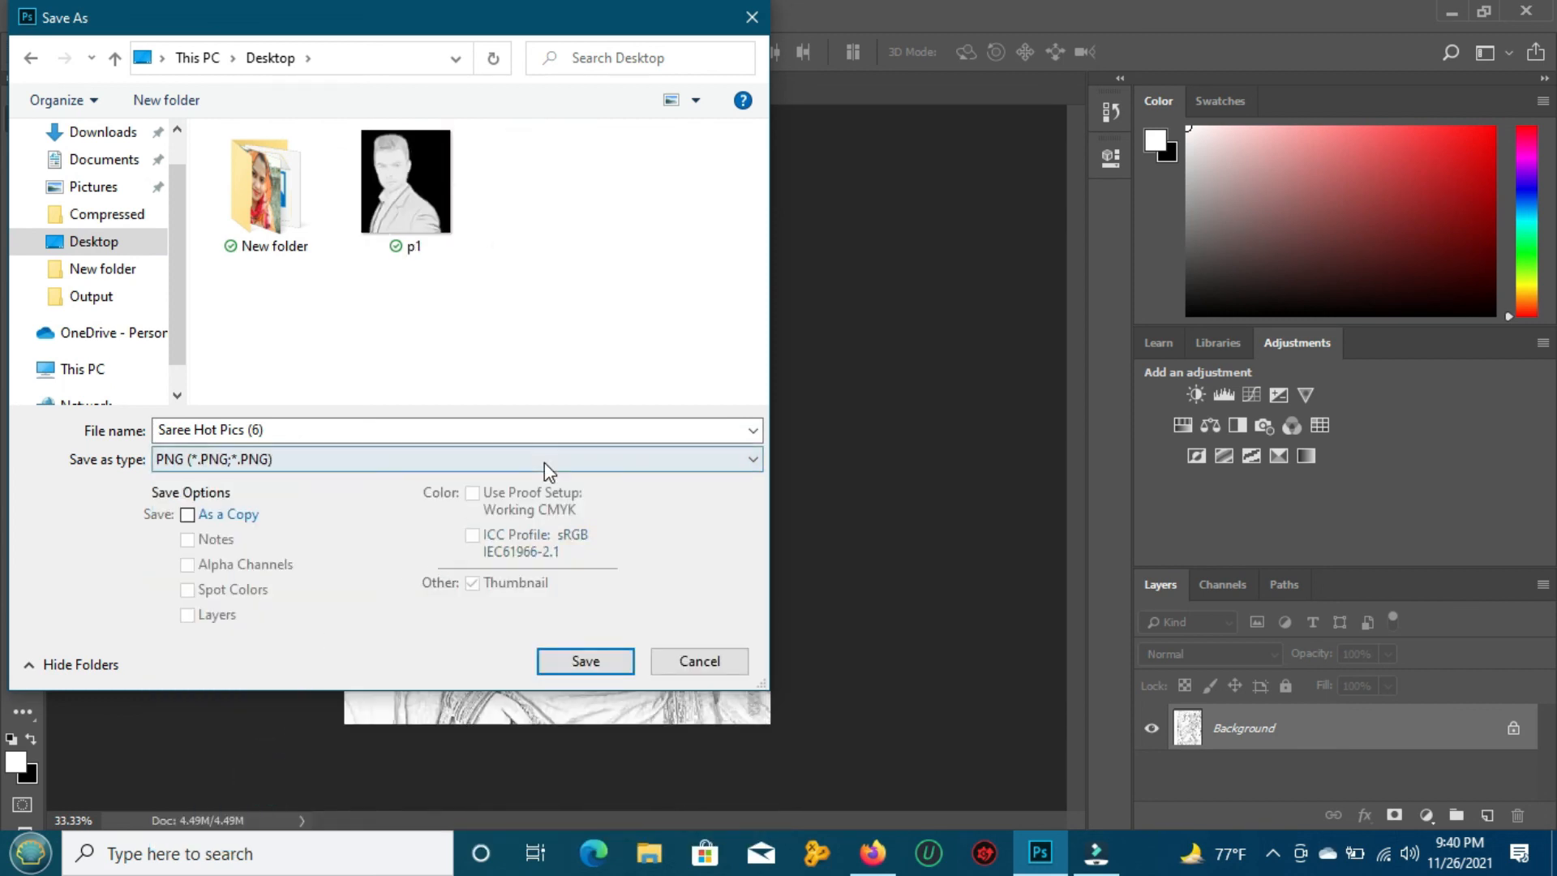
click(581, 661)
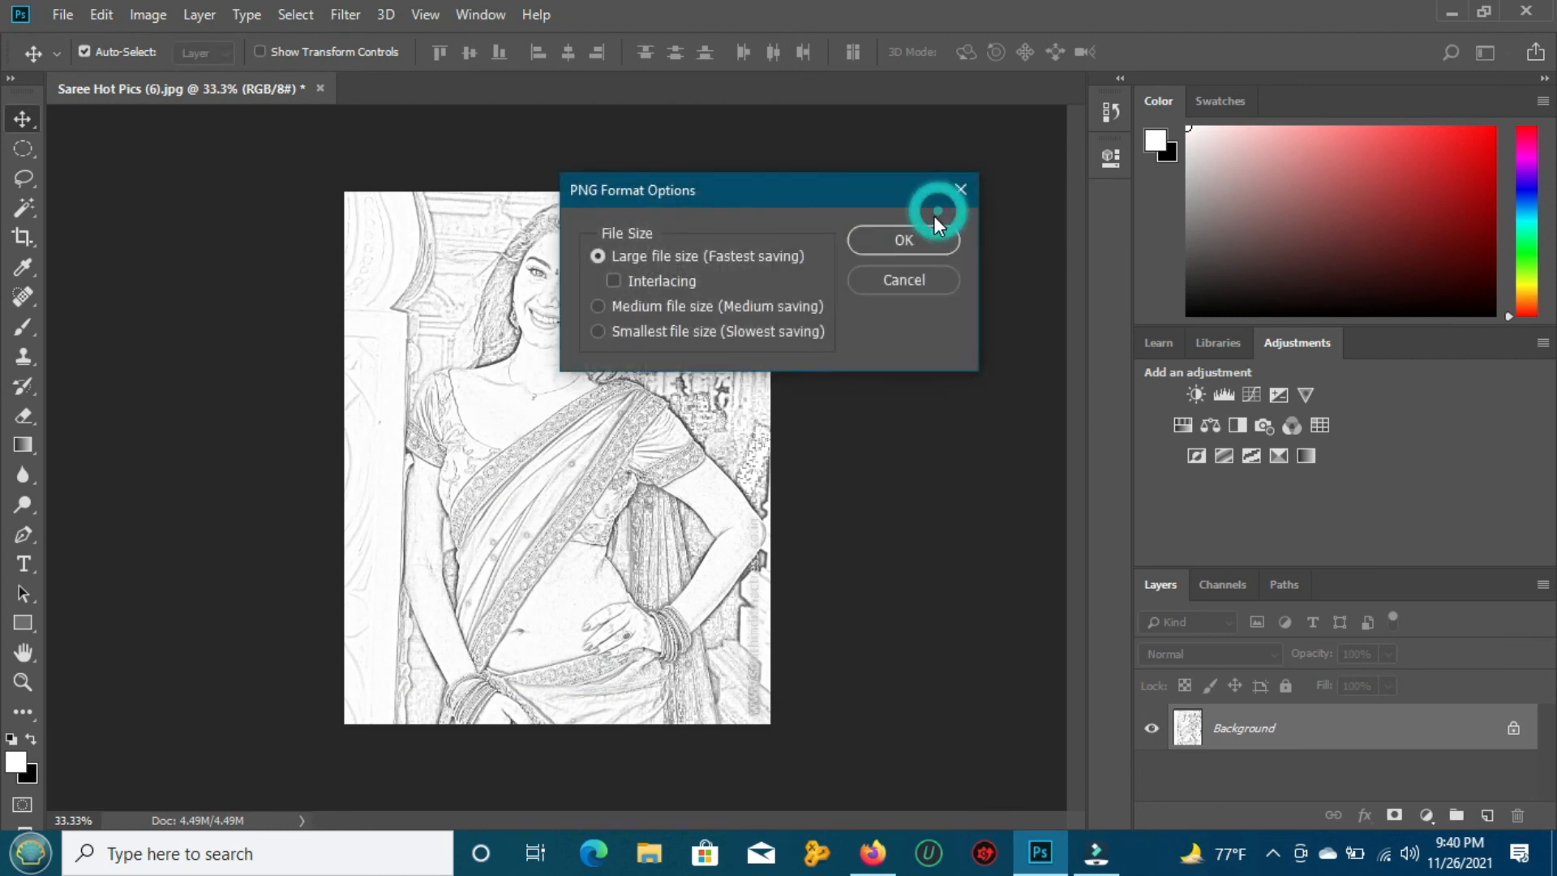
click(929, 231)
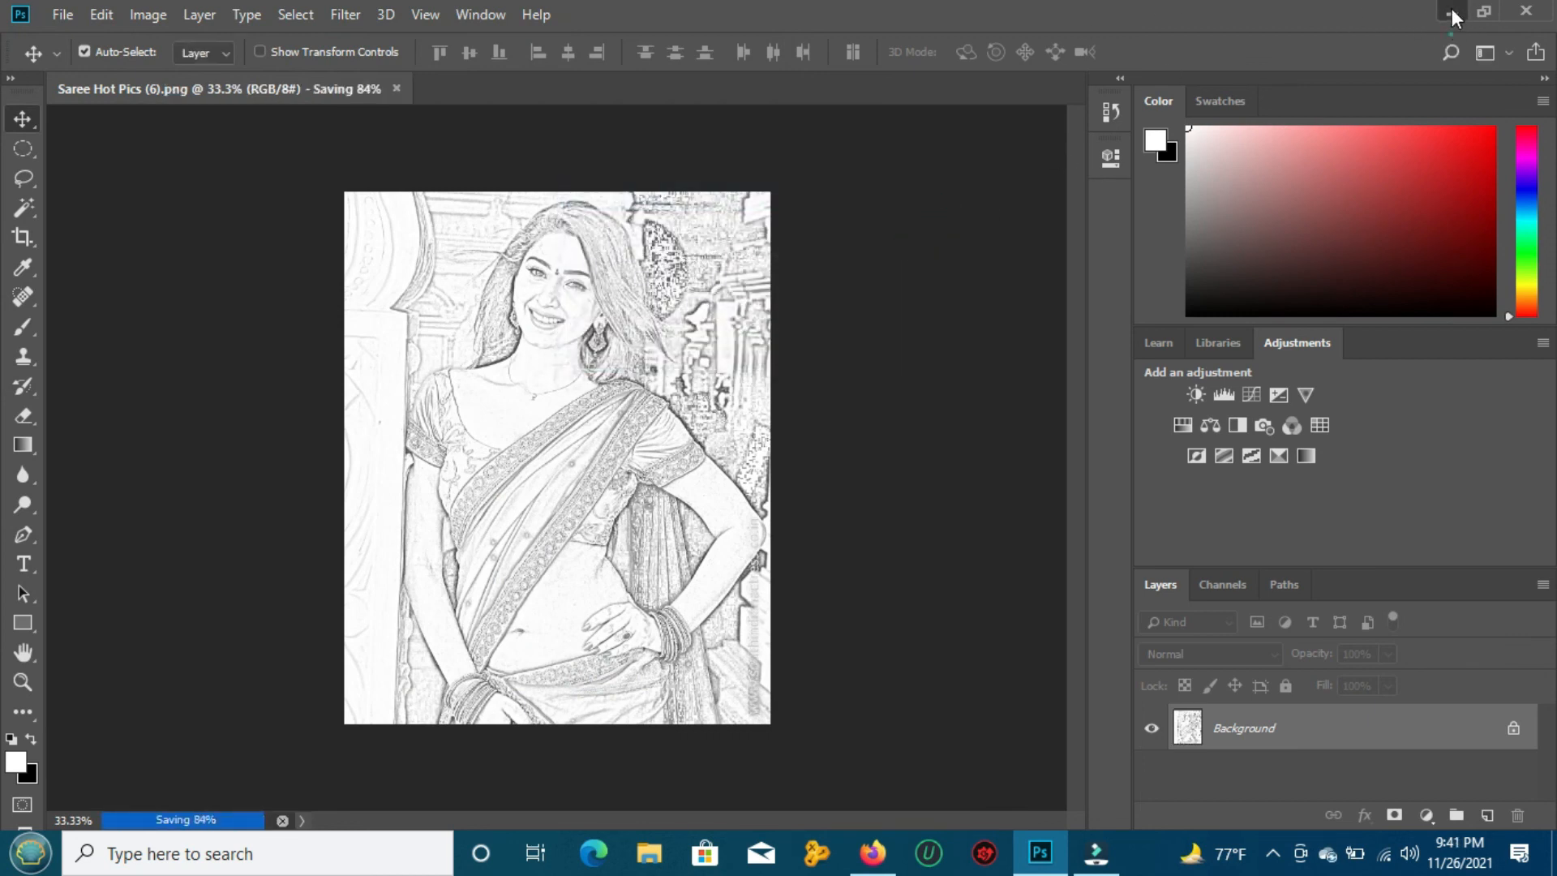
- Minimise the editor window and open the saved Saree Hot Pics (6) PNG from the desktop
click(1451, 13)
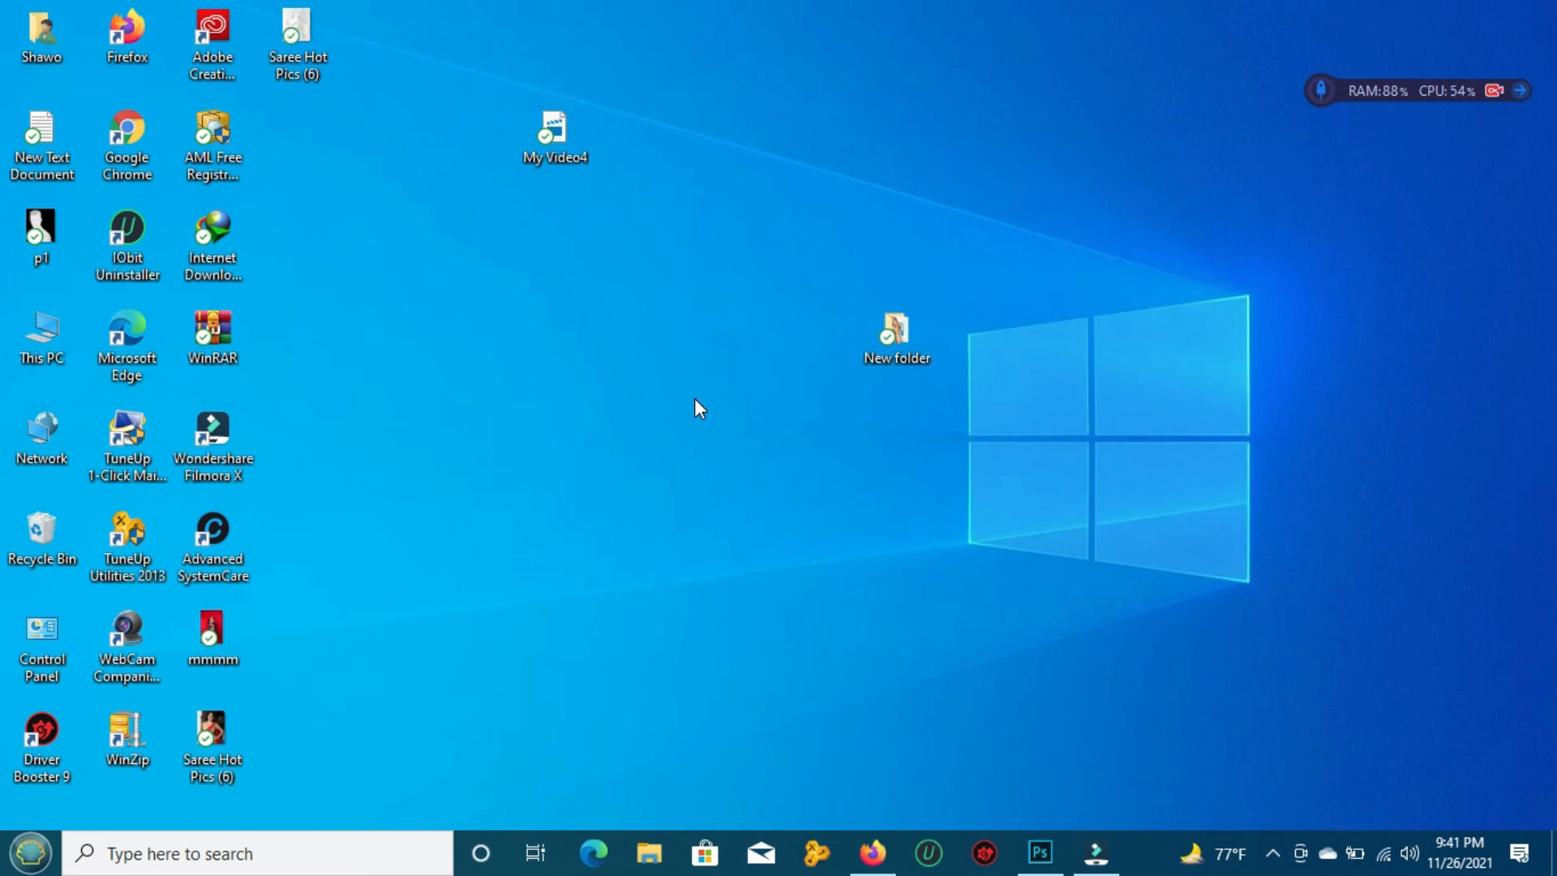
click(313, 36)
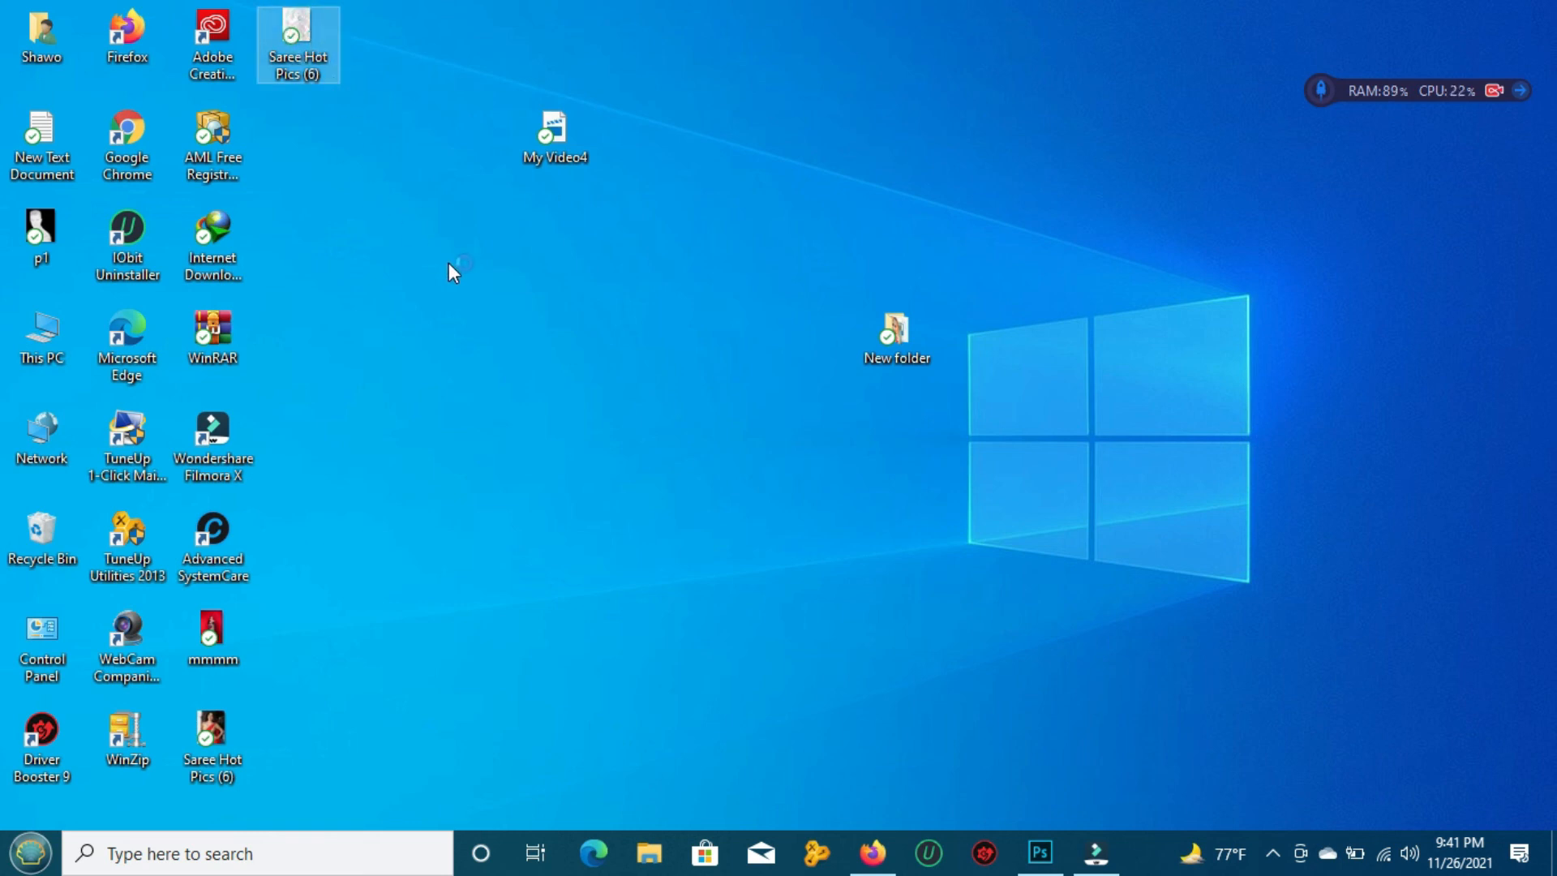